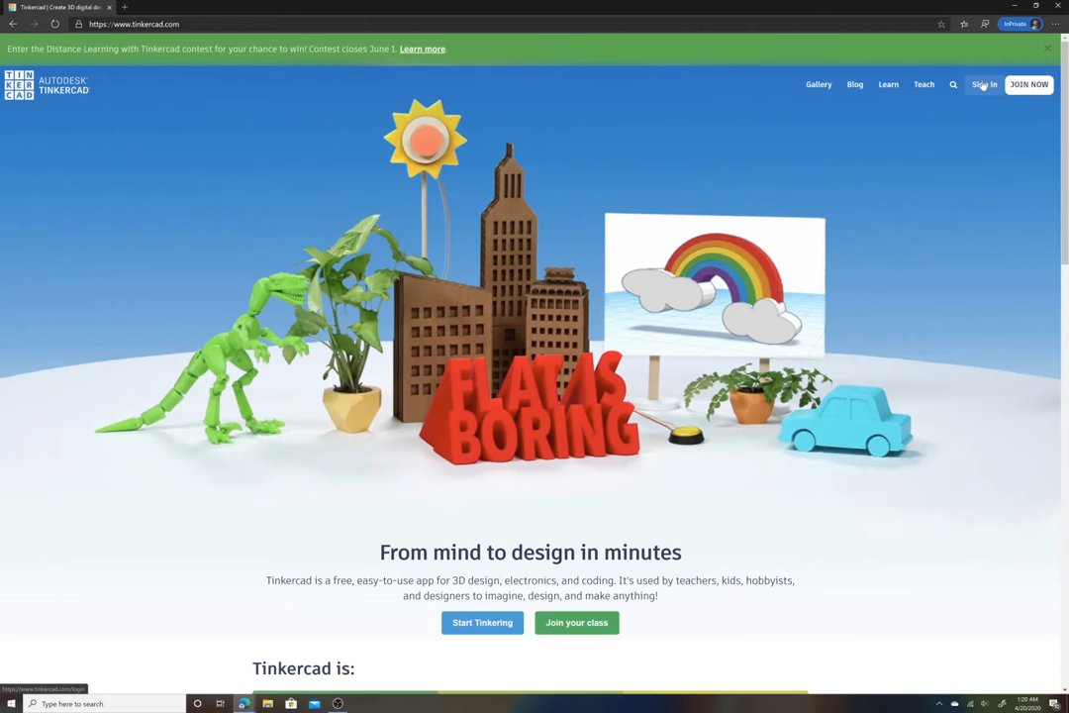
- Open the student class join page from the Tinkercad sign-in options
{"action": "left_click", "coordinate": [983, 86]}
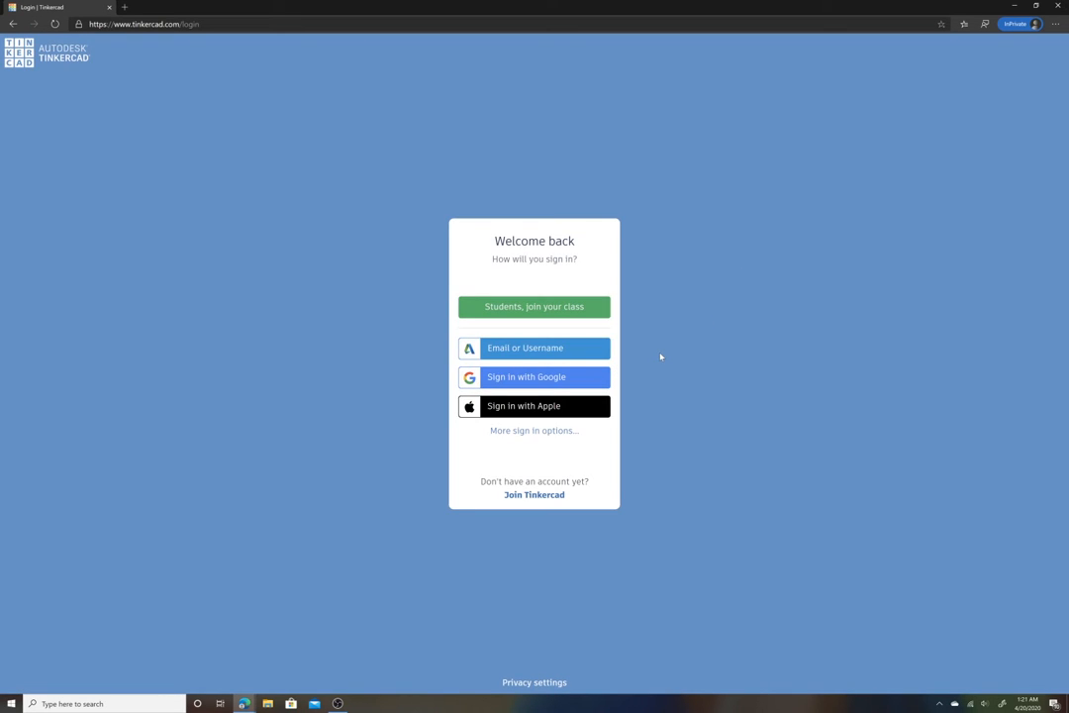
{"action": "left_click", "coordinate": [550, 307]}
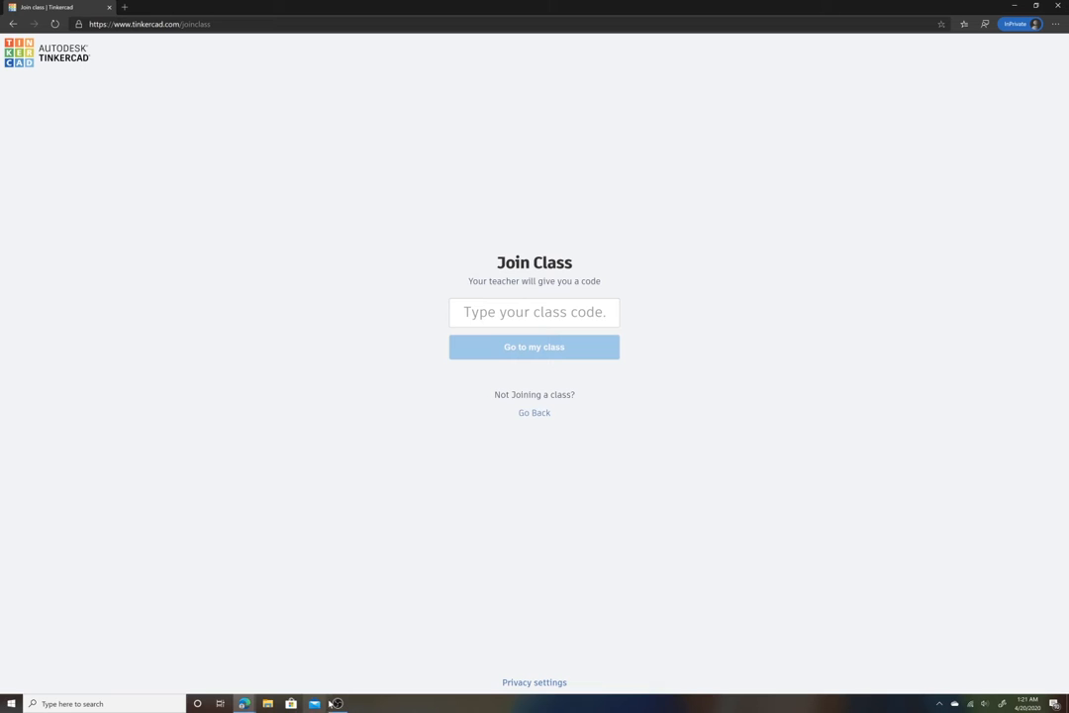
- Copy the class code from the teacher's classroom window and paste it into the Join Class field to join
{"action": "left_click", "coordinate": [243, 703]}
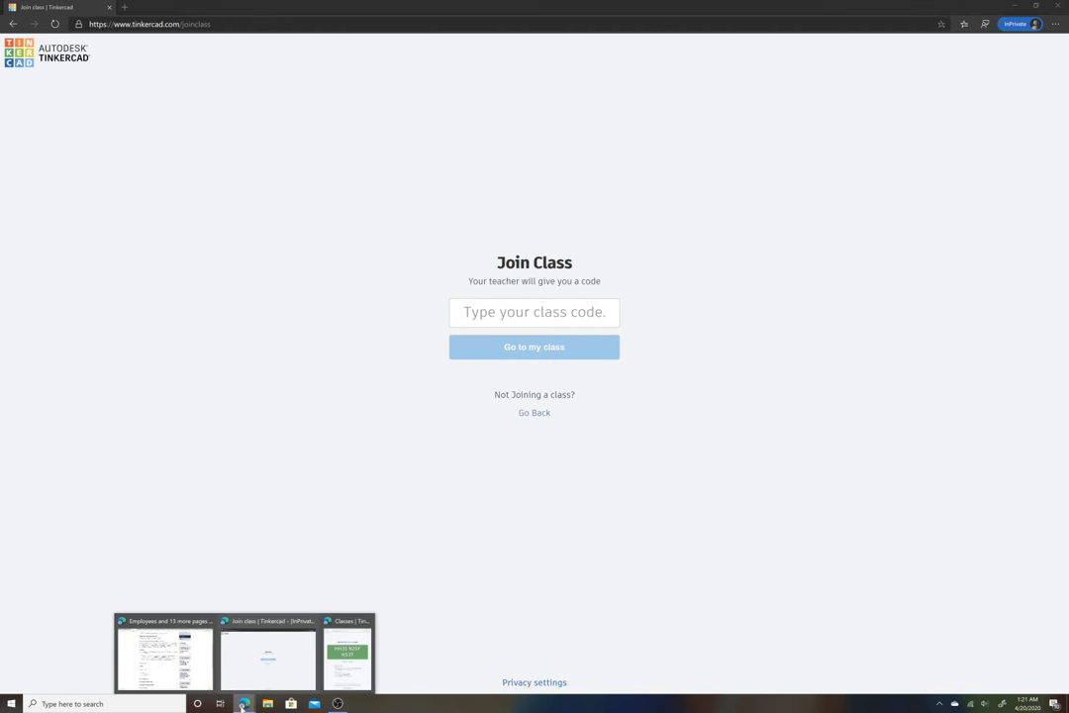
{"action": "left_click", "coordinate": [347, 653]}
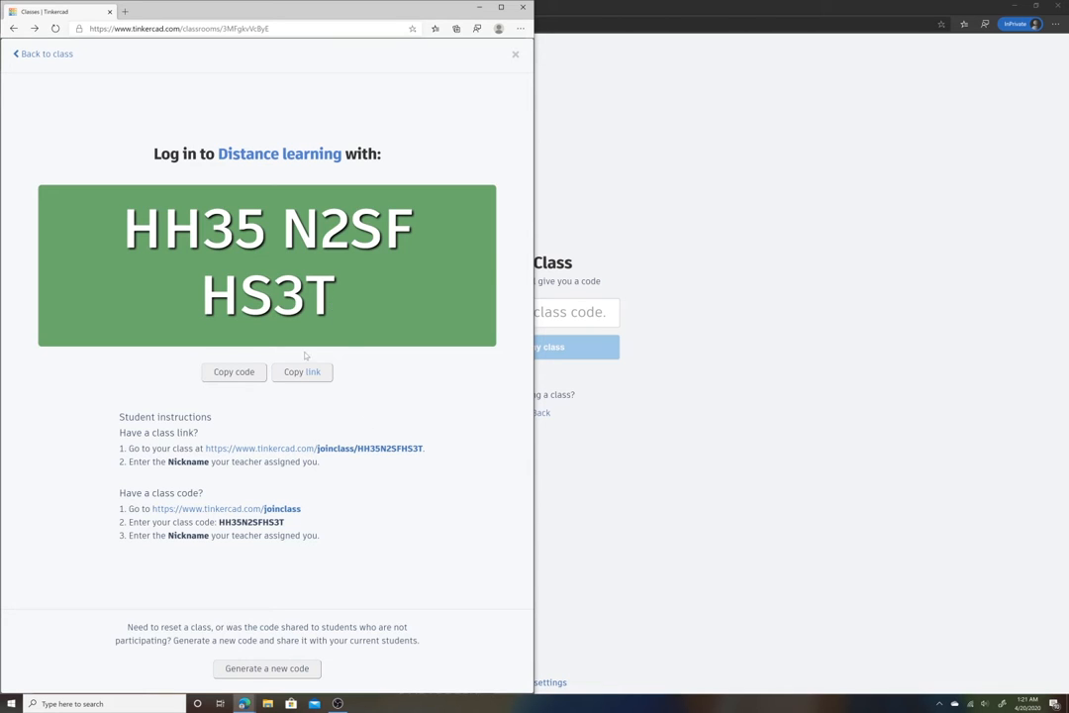
{"action": "left_click", "coordinate": [246, 372]}
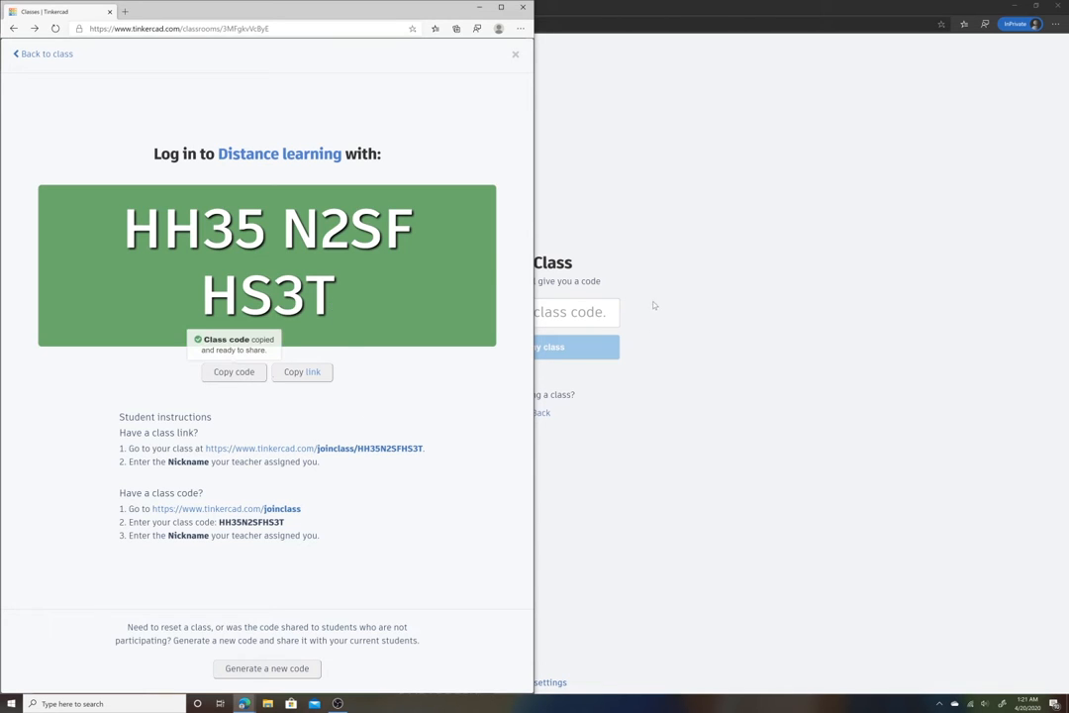
{"action": "left_click", "coordinate": [551, 253]}
{"action": "right_click", "coordinate": [551, 319]}
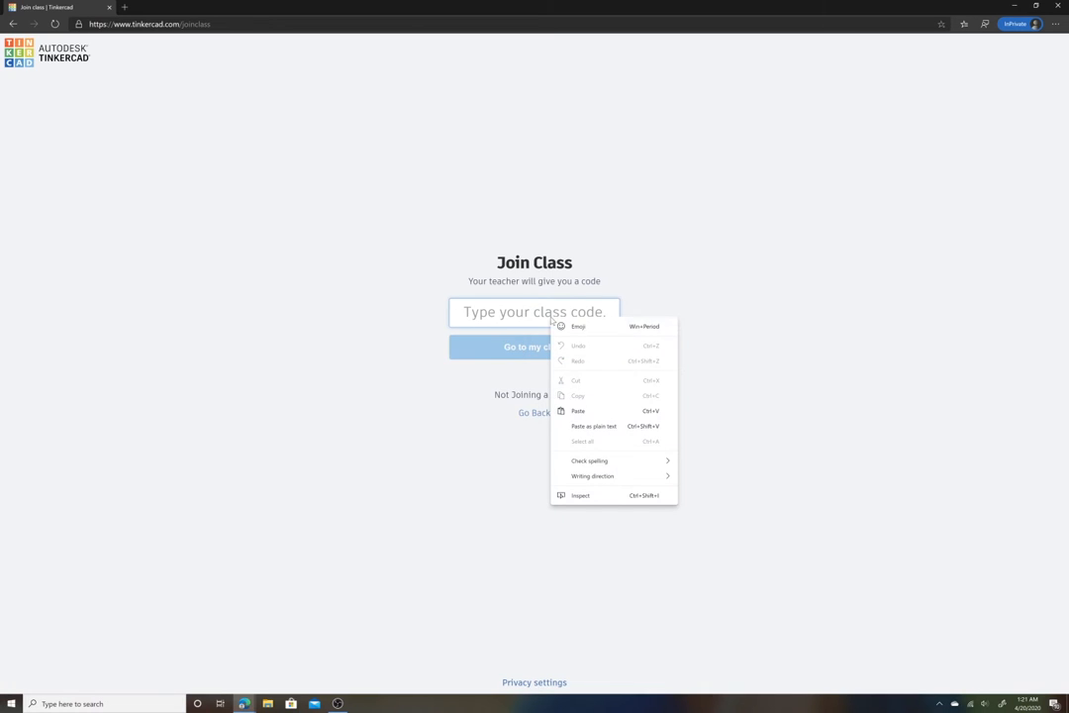
{"action": "left_click", "coordinate": [578, 411]}
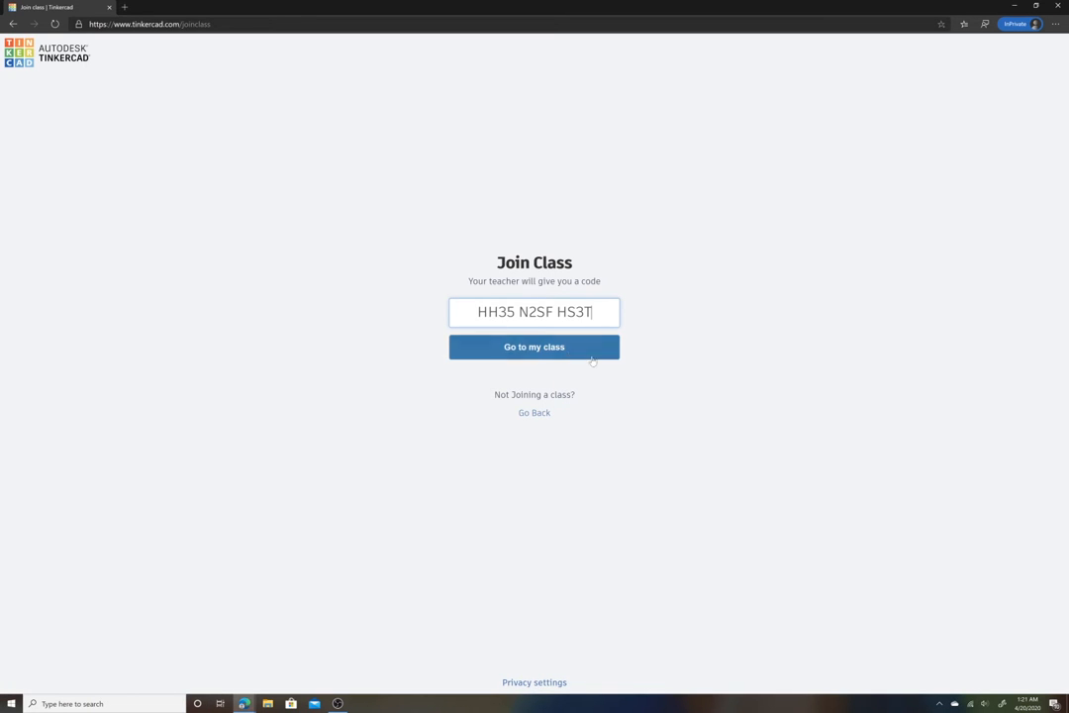
{"action": "left_click", "coordinate": [547, 350]}
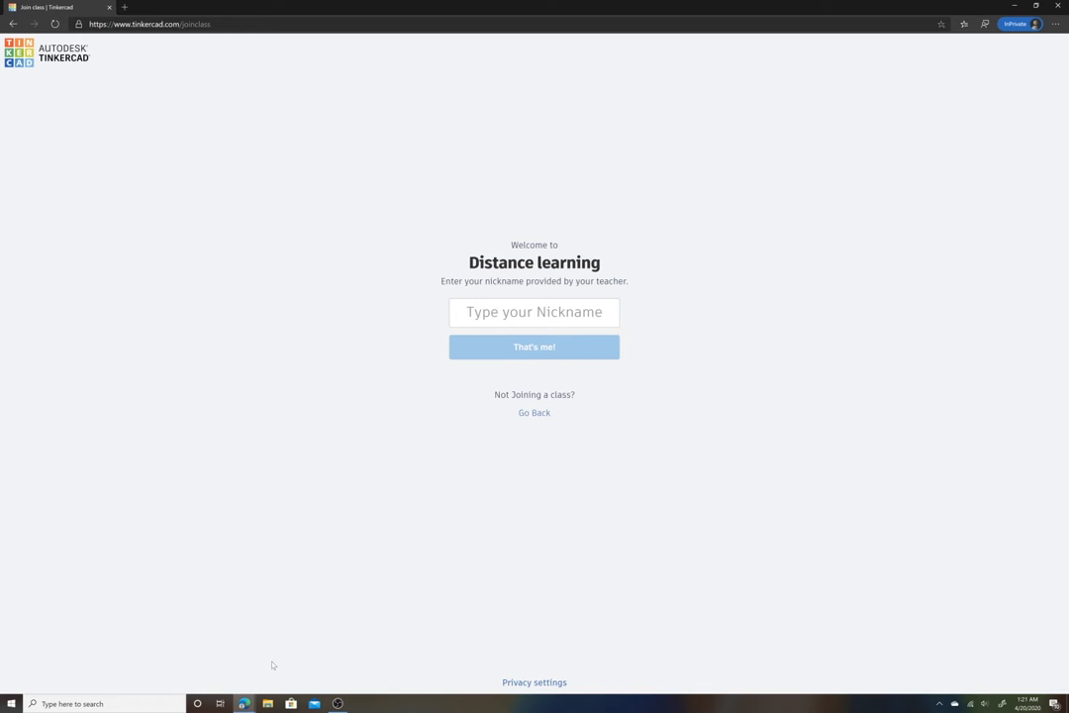
- Copy the student's nickname from the class roster and paste it in to sign in
{"action": "mouse_move", "coordinate": [252, 706]}
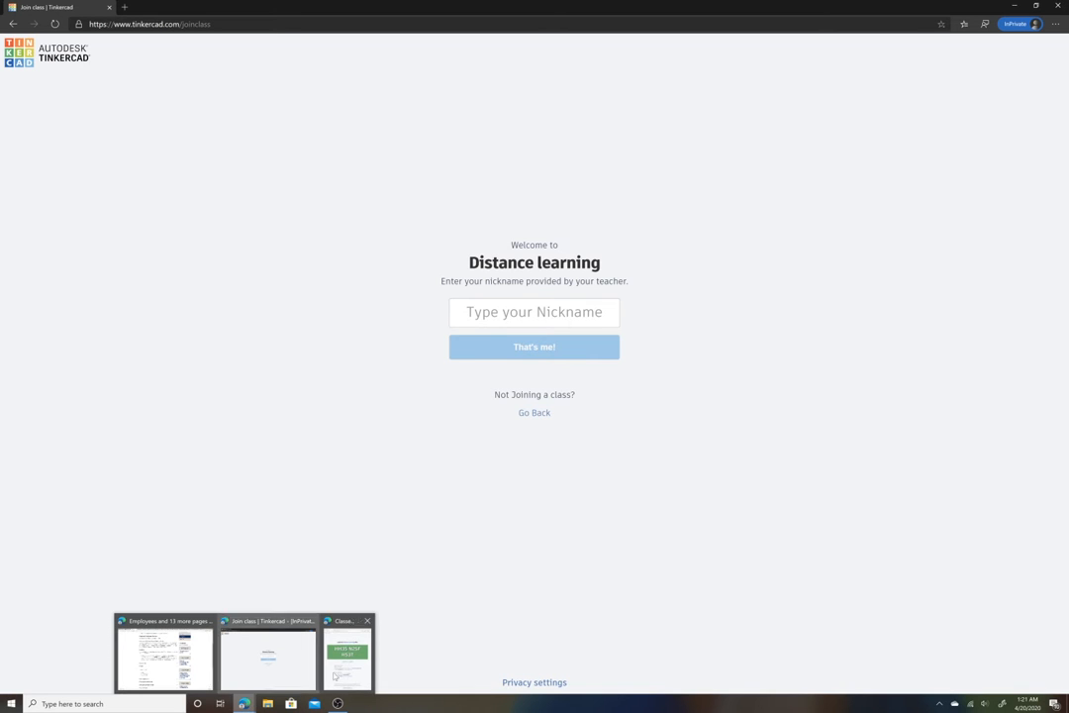
{"action": "left_click", "coordinate": [348, 655]}
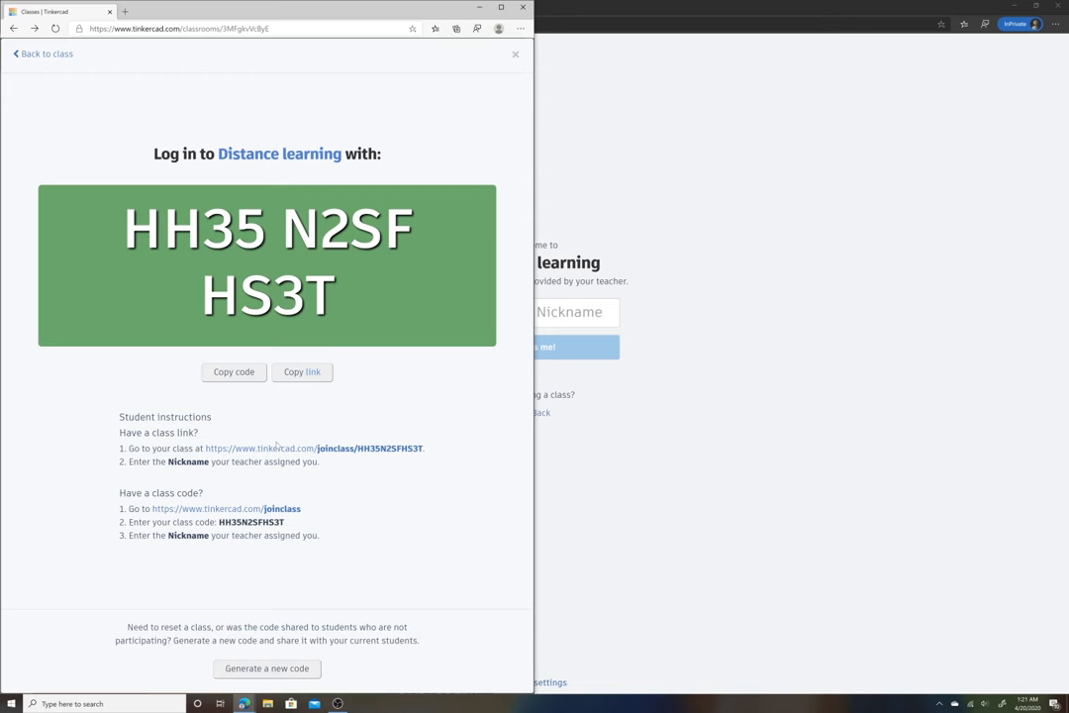
{"action": "left_click", "coordinate": [43, 54]}
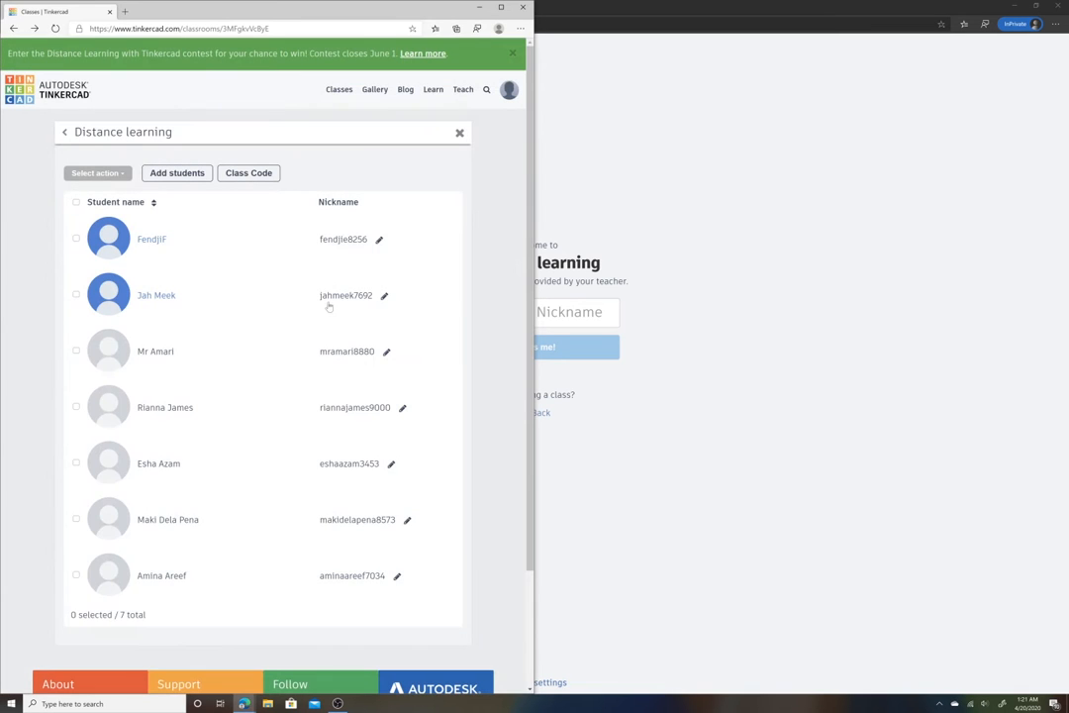
{"action": "left_click", "coordinate": [359, 350]}
{"action": "left_click", "coordinate": [569, 348]}
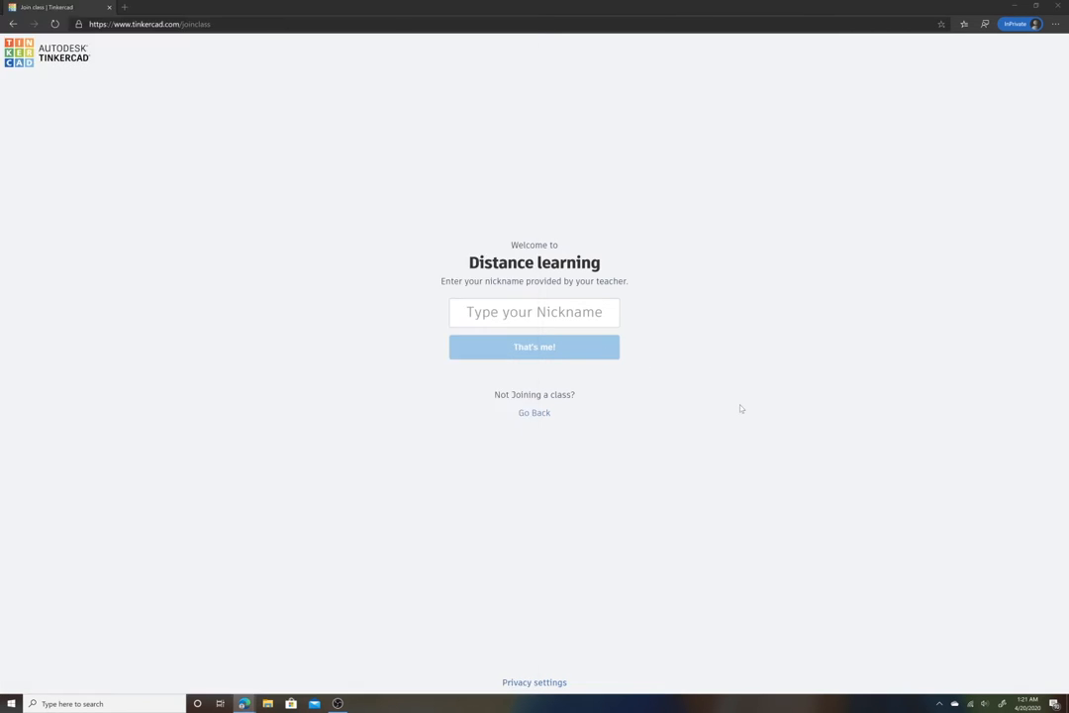
{"action": "right_click", "coordinate": [564, 320]}
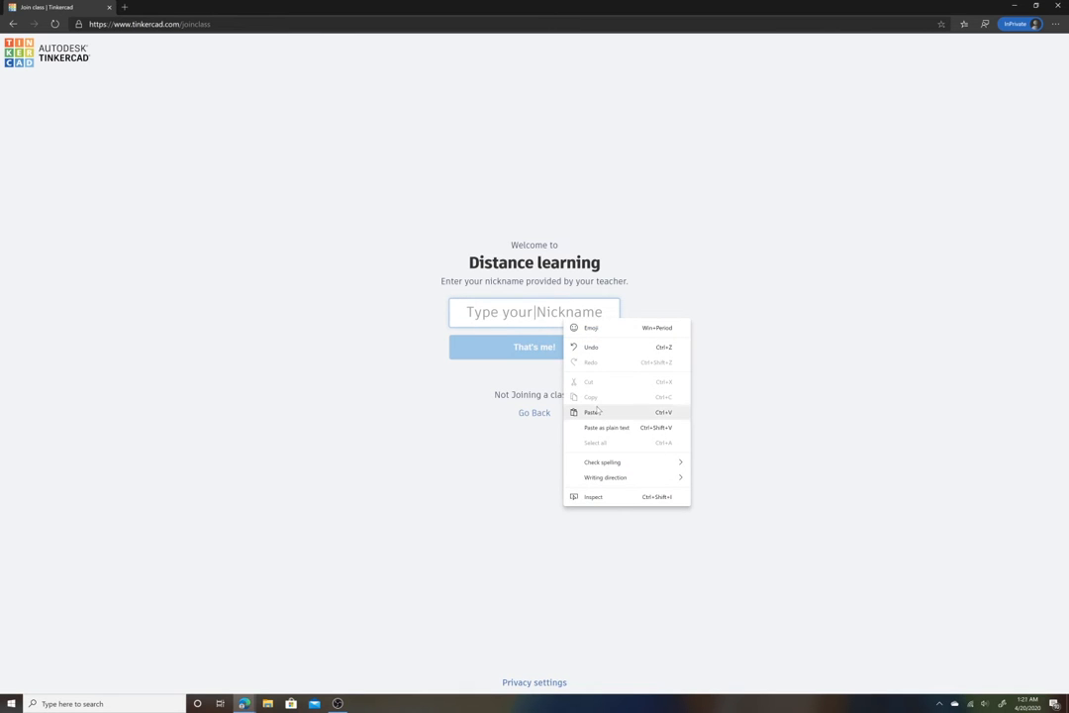
{"action": "left_click", "coordinate": [591, 411]}
{"action": "left_click", "coordinate": [573, 349]}
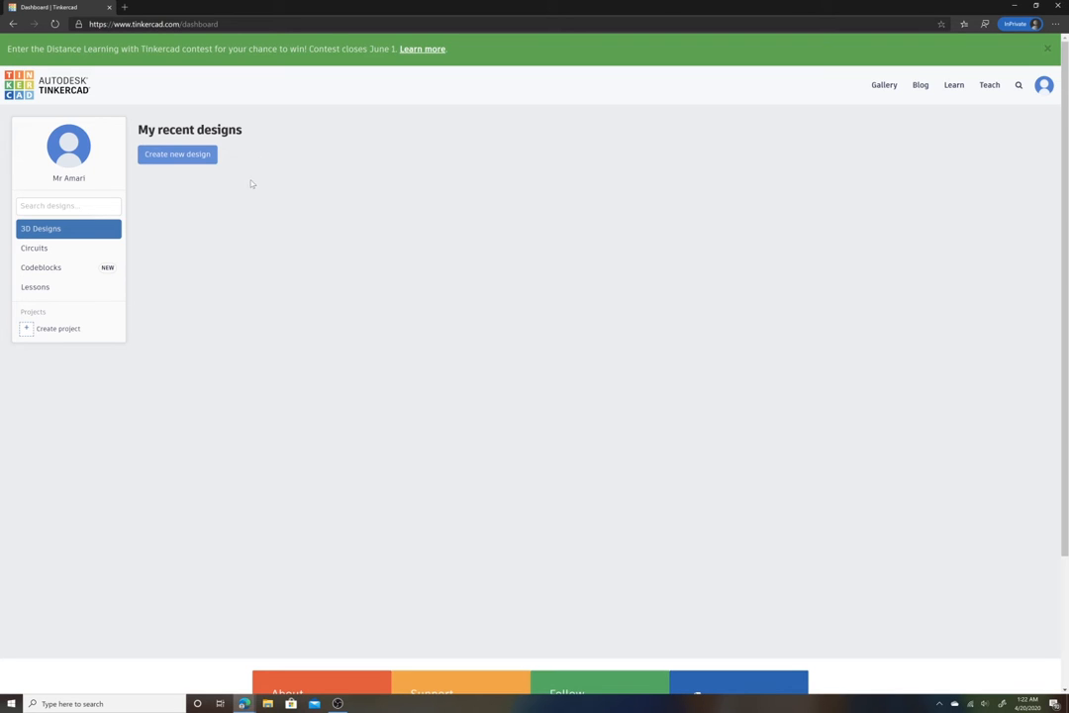
- Create a new 3D design from the dashboard
{"action": "left_click", "coordinate": [185, 158]}
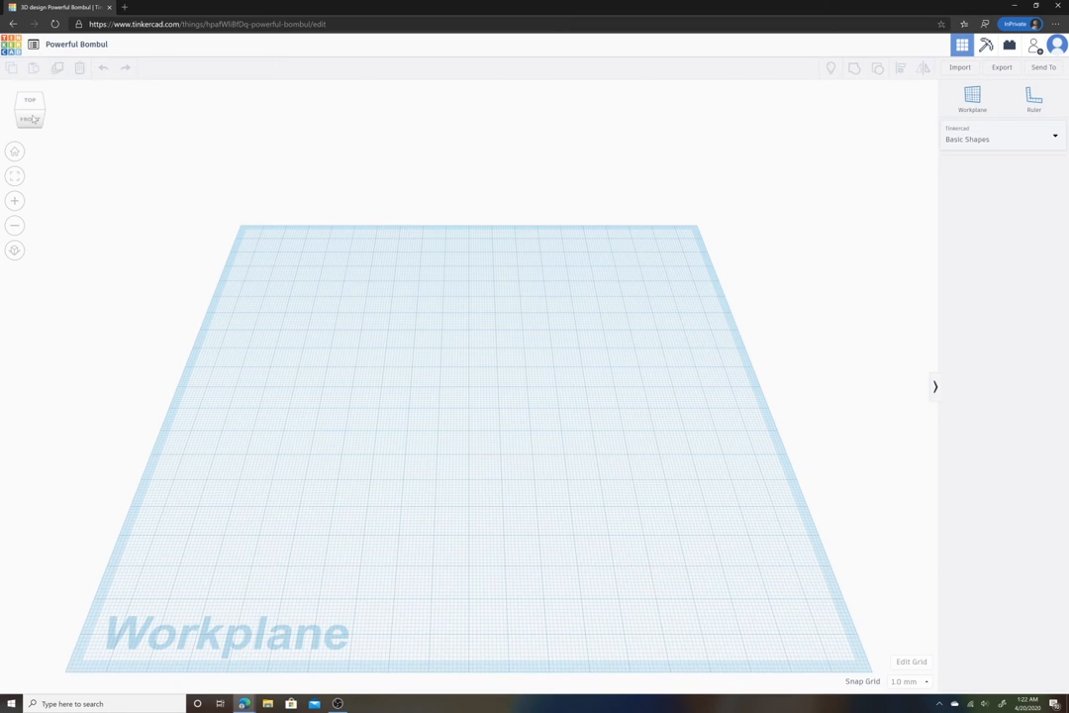
- Orbit the workplane and try the view cube faces and home view to explore the workspace
{"action": "mouse_move", "coordinate": [33, 118]}
{"action": "left_mouse_down"}
{"action": "mouse_move", "coordinate": [52, 110]}
{"action": "mouse_move", "coordinate": [26, 112]}
{"action": "mouse_move", "coordinate": [32, 120]}
{"action": "left_mouse_up"}
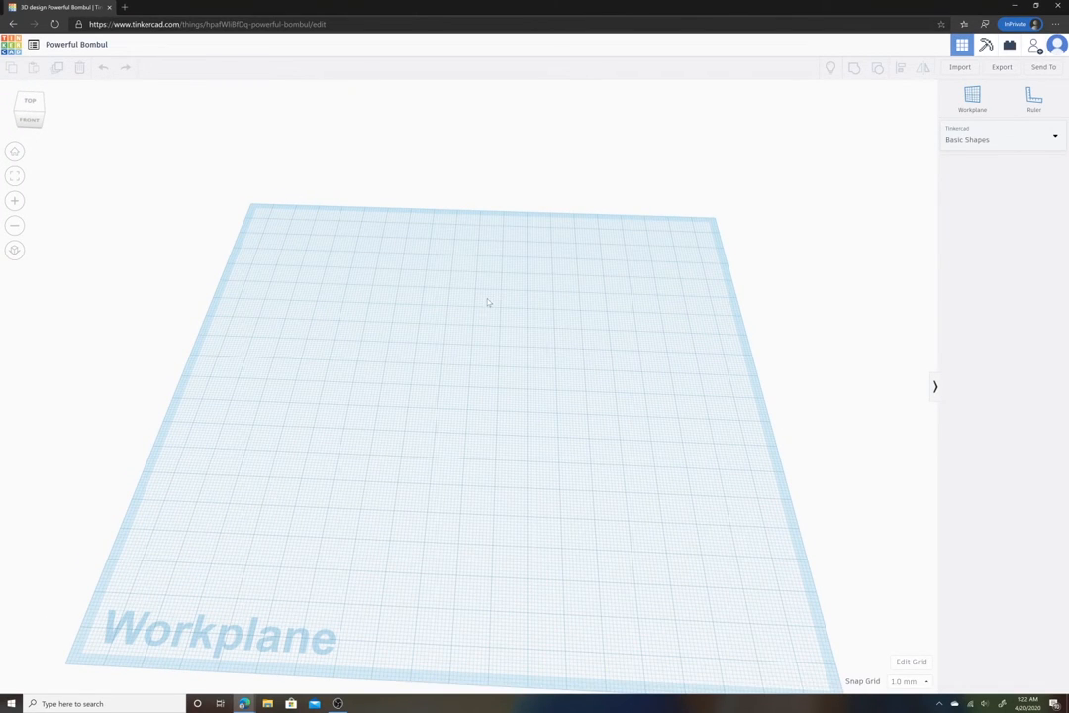
{"action": "right_click_drag", "start_coordinate": [482, 310], "coordinate": [301, 198]}
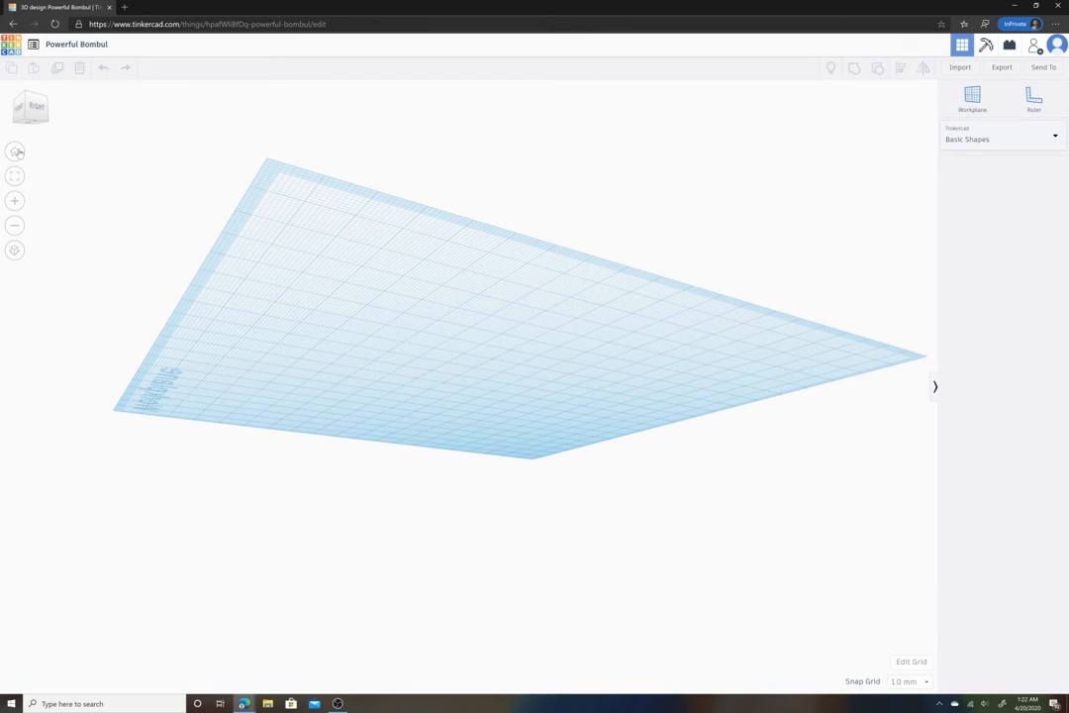
{"action": "left_click", "coordinate": [16, 151]}
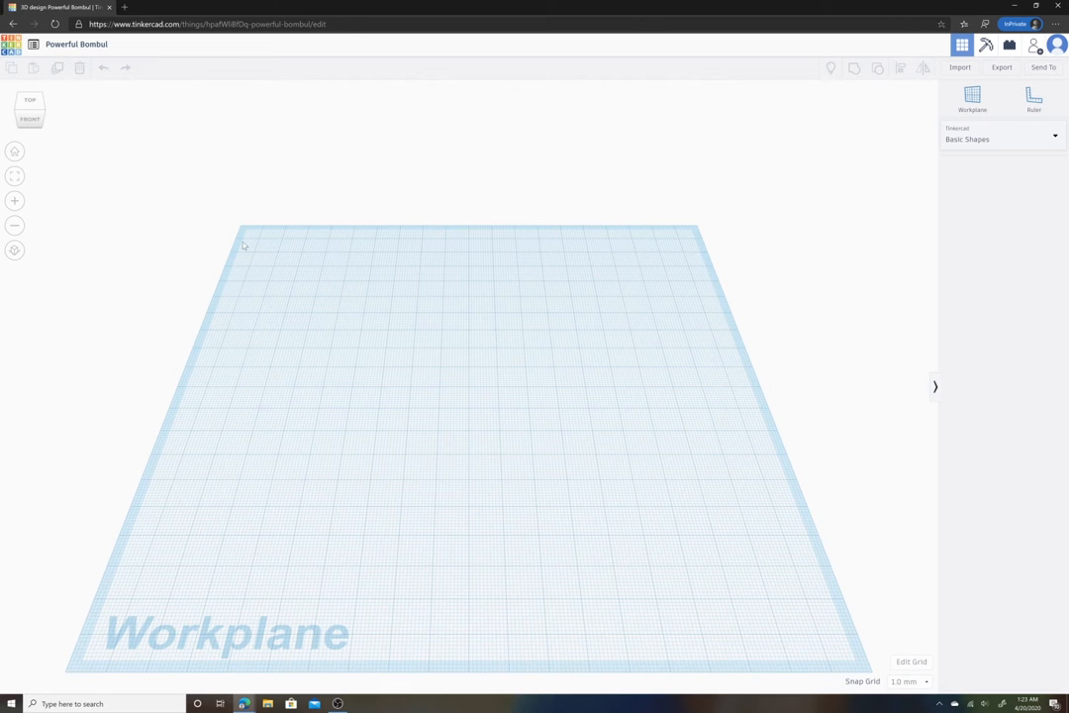
{"action": "left_click", "coordinate": [41, 106]}
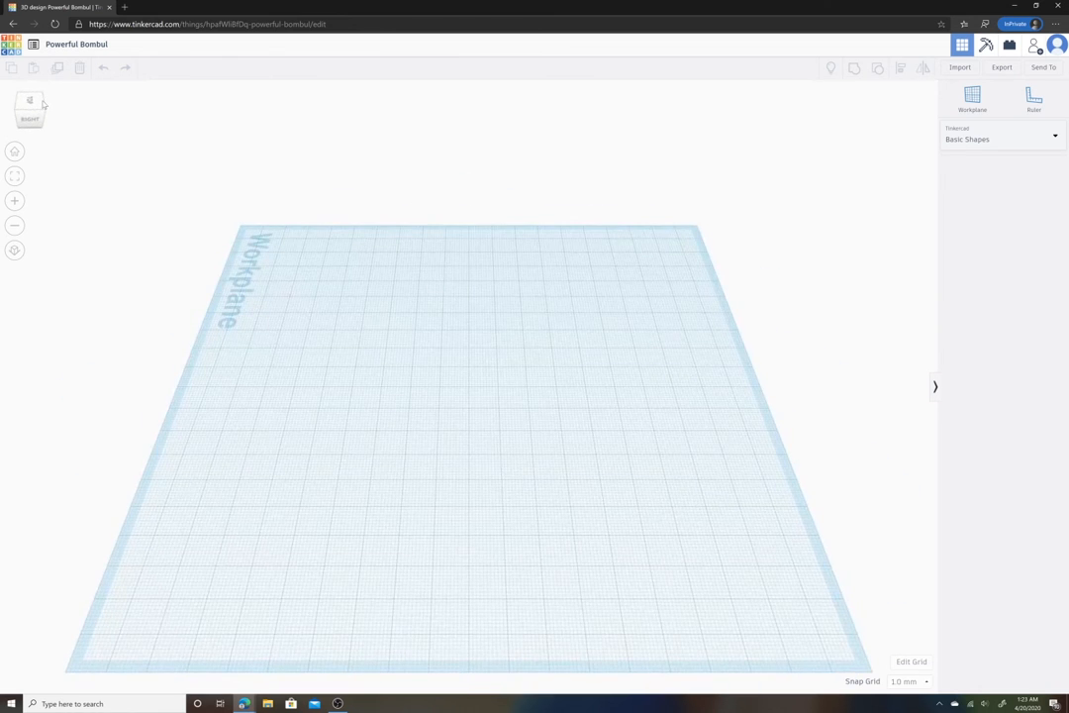
{"action": "left_click", "coordinate": [43, 102]}
{"action": "left_click", "coordinate": [32, 120]}
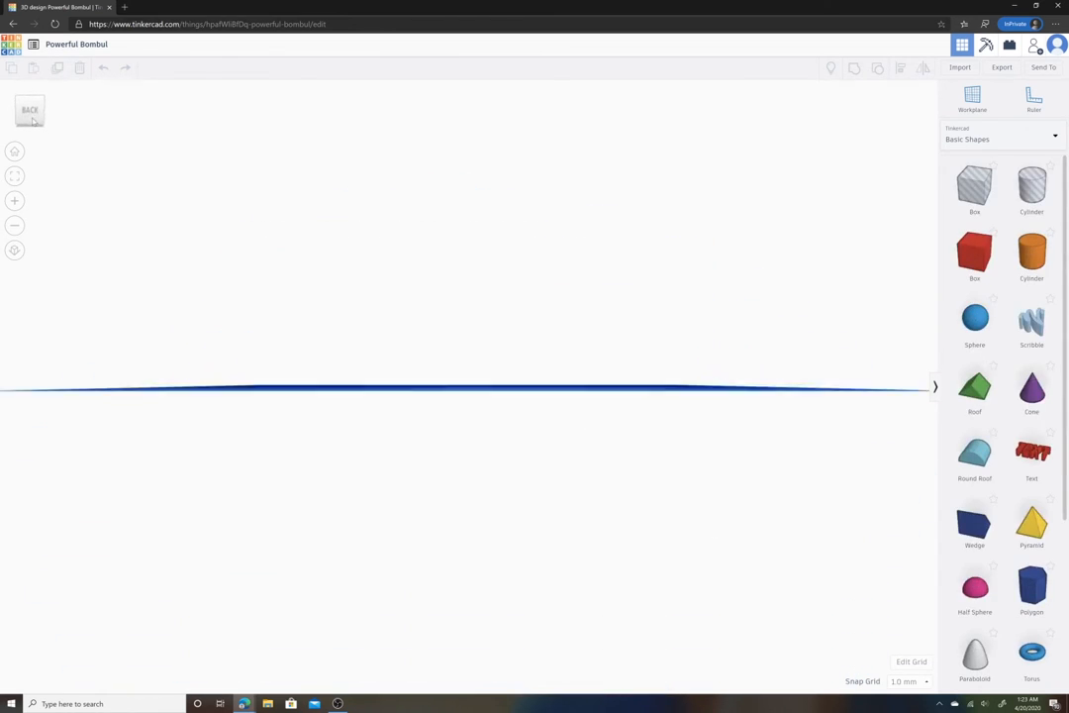
{"action": "left_click", "coordinate": [30, 113]}
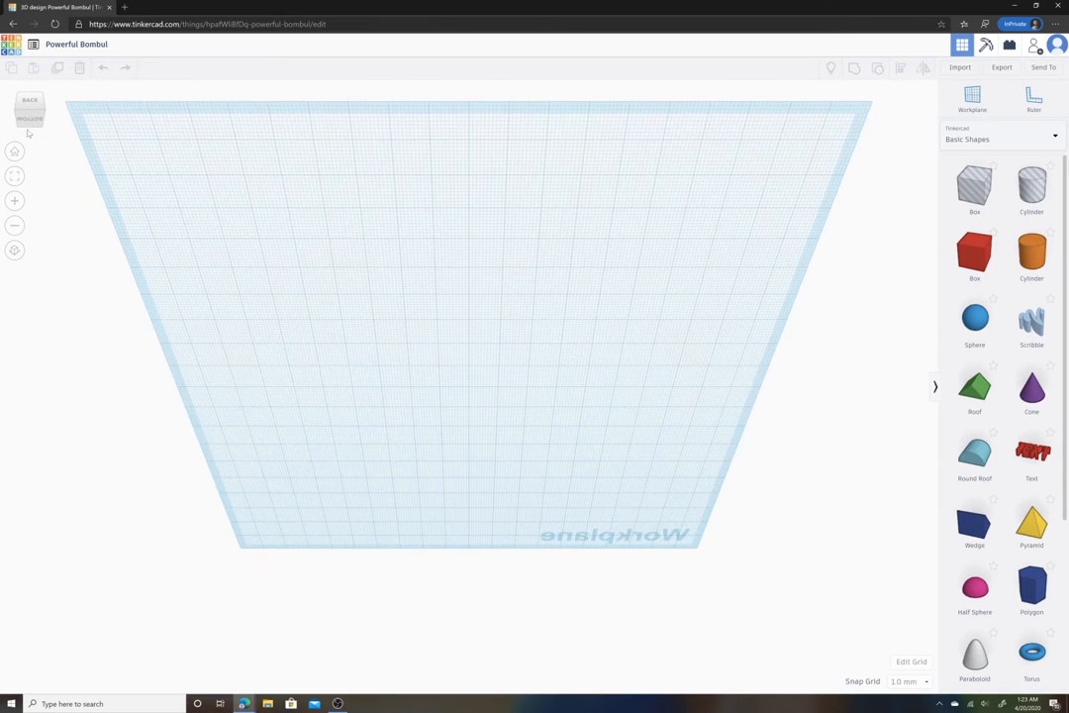
{"action": "left_click", "coordinate": [15, 152]}
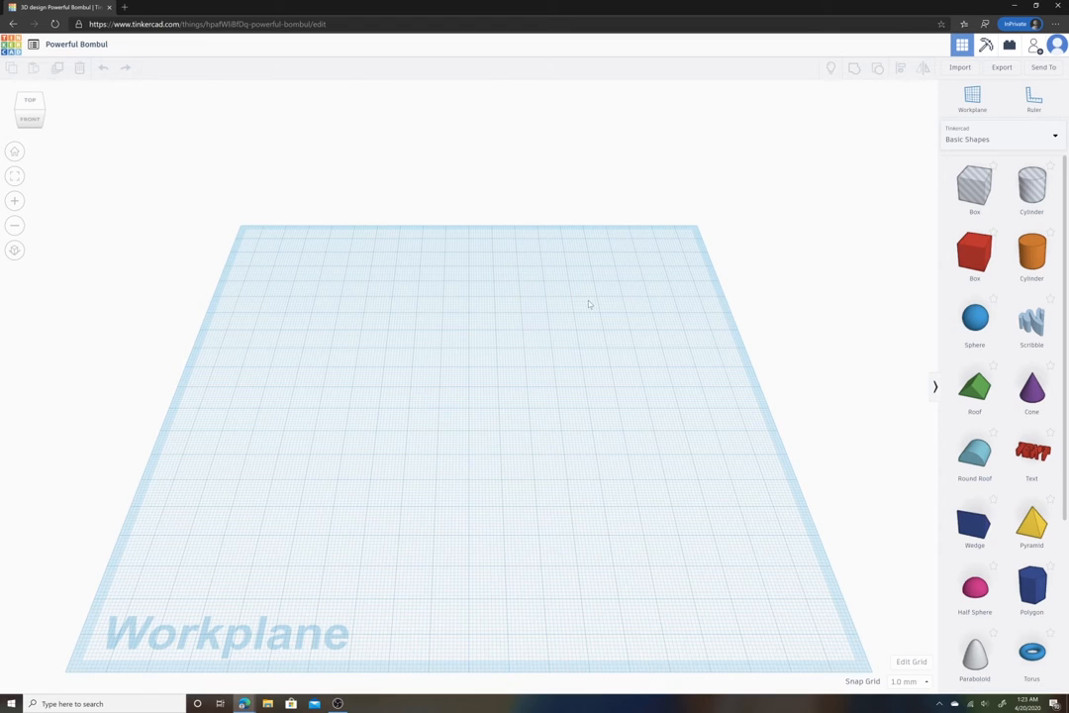
- Place a red box on the workplane from the Basic Shapes library
{"action": "left_click", "coordinate": [974, 252]}
{"action": "left_click", "coordinate": [330, 374]}
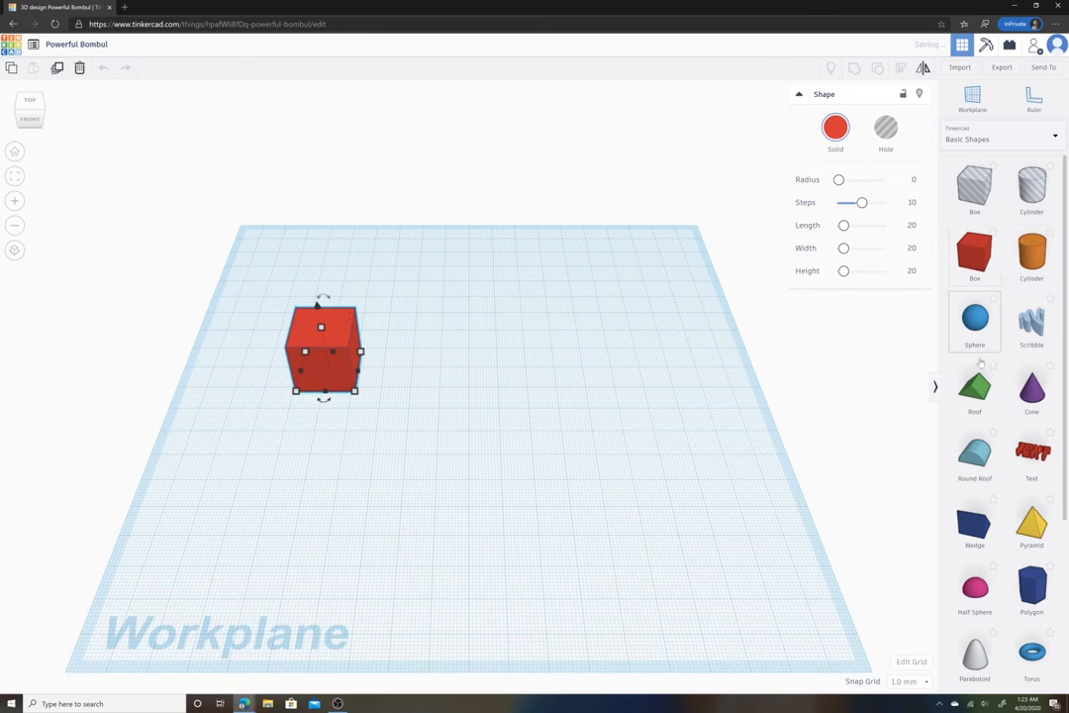
{"action": "left_click", "coordinate": [1039, 139]}
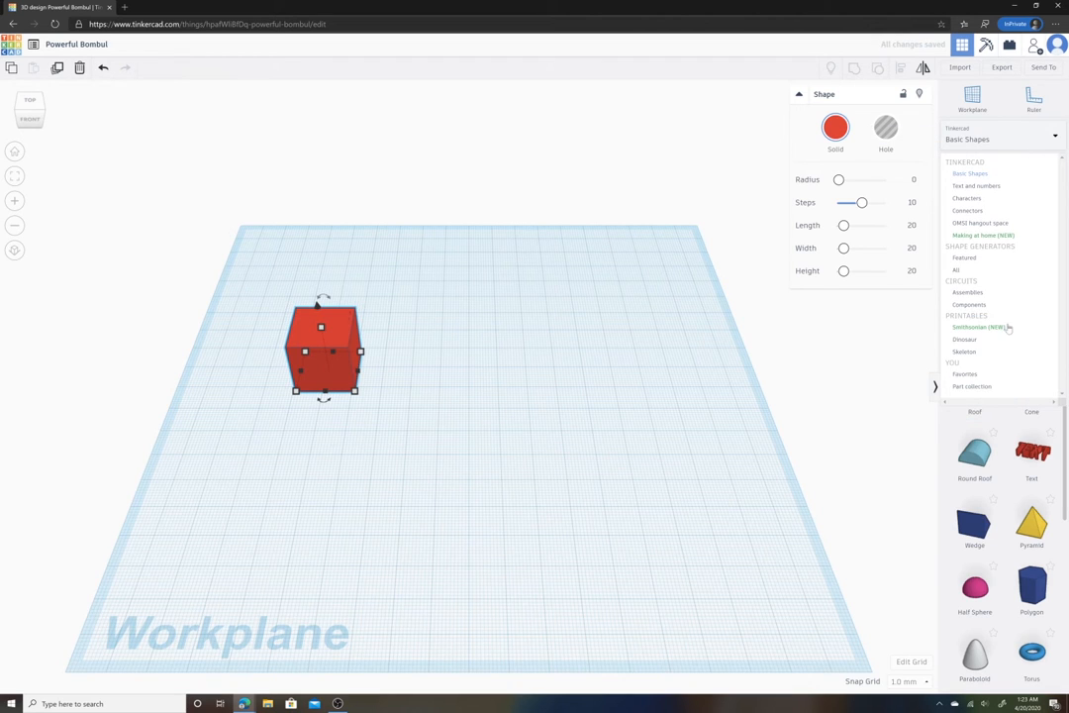
{"action": "left_click", "coordinate": [971, 173]}
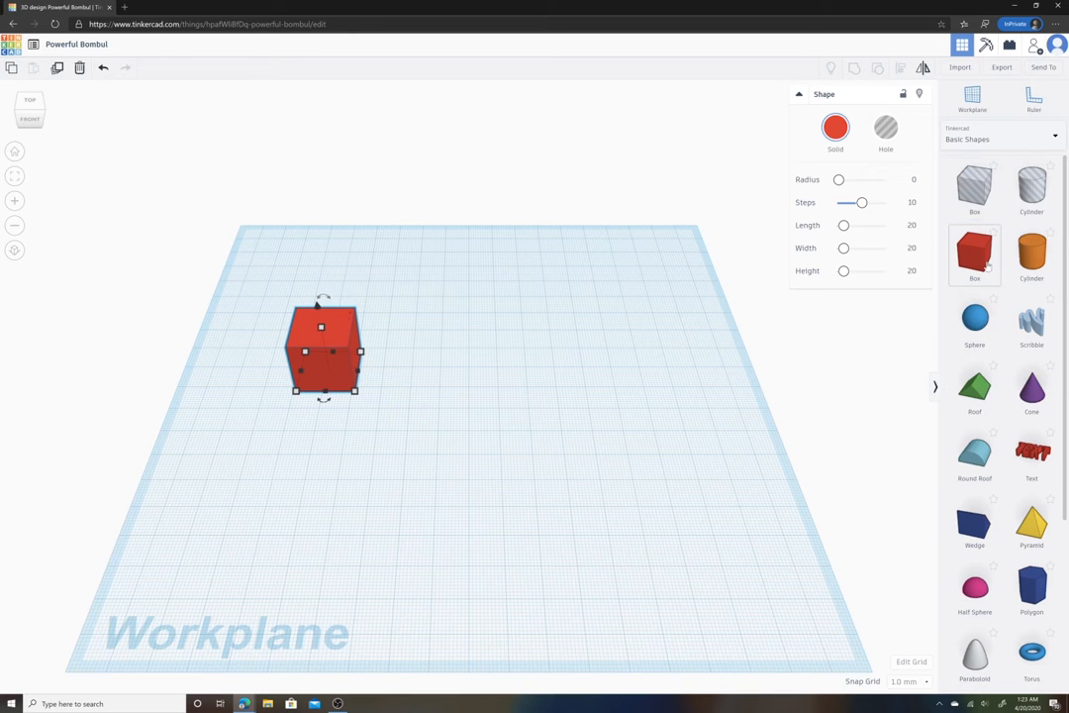
- Move the box slightly to the right on the workplane
{"action": "left_click_drag", "start_coordinate": [347, 364], "coordinate": [433, 373]}
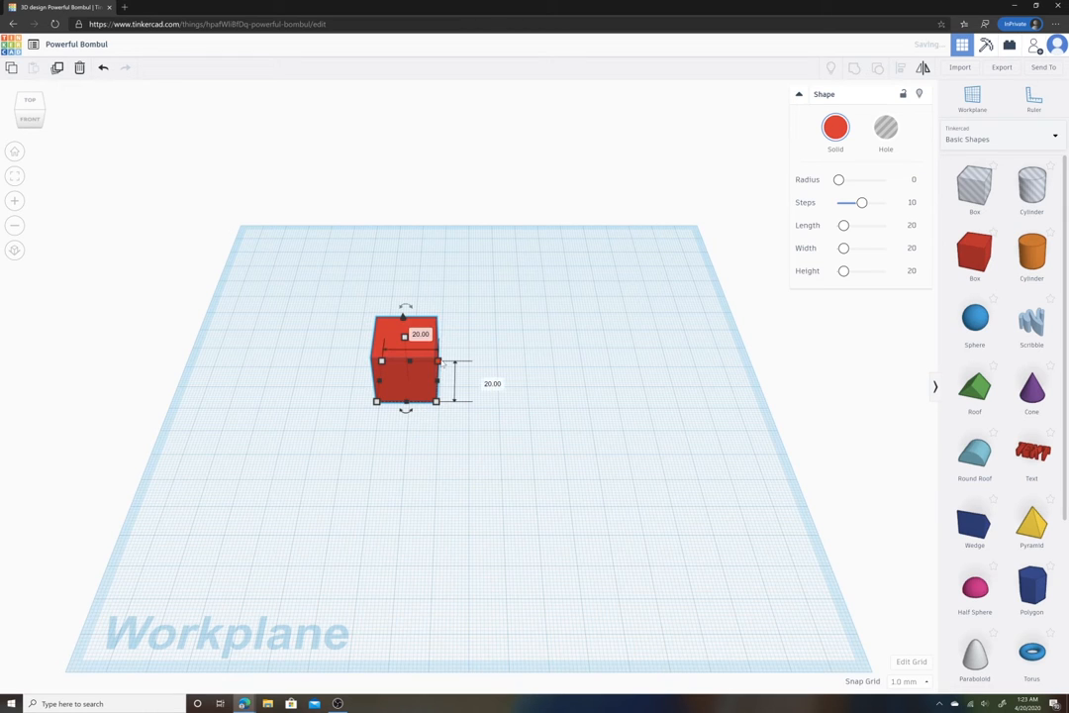
{"action": "left_click_drag", "start_coordinate": [439, 361], "coordinate": [497, 370]}
{"action": "right_click_drag", "start_coordinate": [496, 370], "coordinate": [447, 345]}
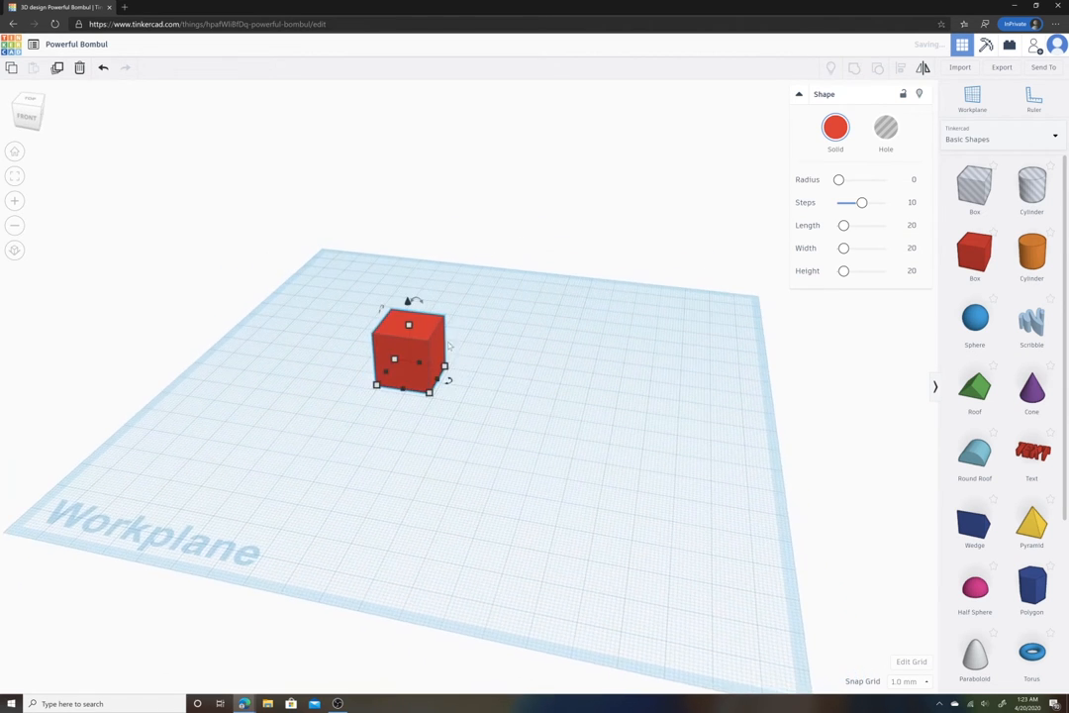
- Drag the box's top handle to adjust its height and orbit around to inspect it
{"action": "left_click_drag", "start_coordinate": [408, 325], "coordinate": [409, 353]}
{"action": "right_click_drag", "start_coordinate": [473, 375], "coordinate": [527, 393]}
{"action": "right_click_drag", "start_coordinate": [426, 355], "coordinate": [510, 329]}
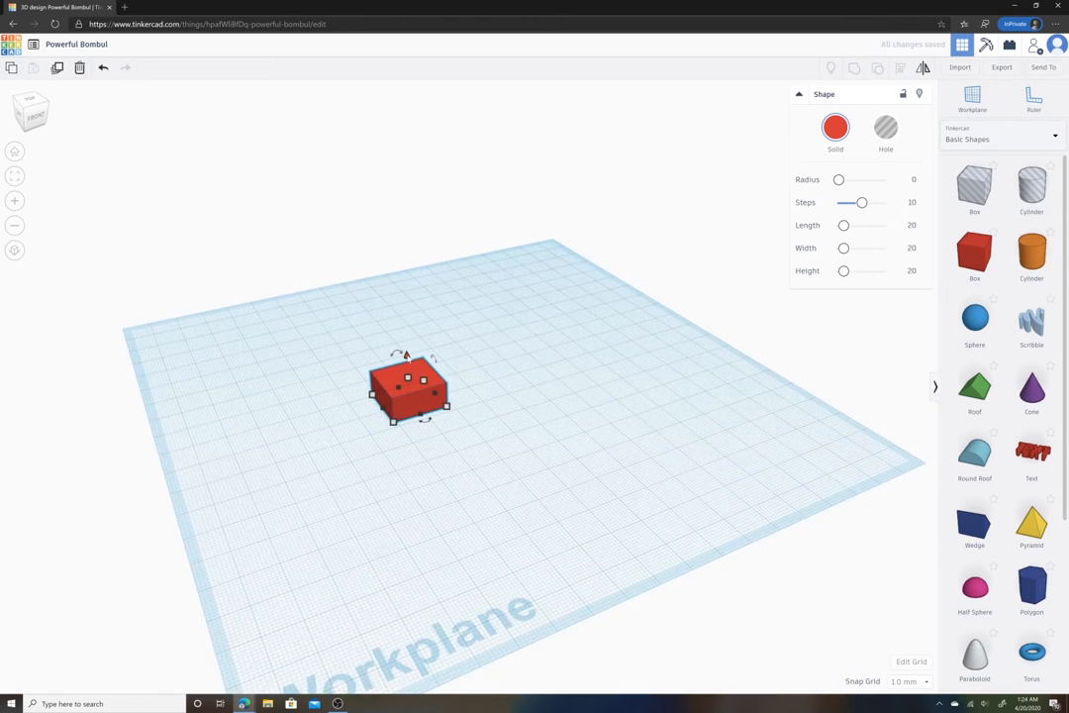
{"action": "mouse_move", "coordinate": [407, 355]}
{"action": "left_mouse_down"}
{"action": "mouse_move", "coordinate": [404, 304]}
{"action": "mouse_move", "coordinate": [405, 351]}
{"action": "mouse_move", "coordinate": [420, 268]}
{"action": "mouse_move", "coordinate": [406, 352]}
{"action": "left_mouse_up"}
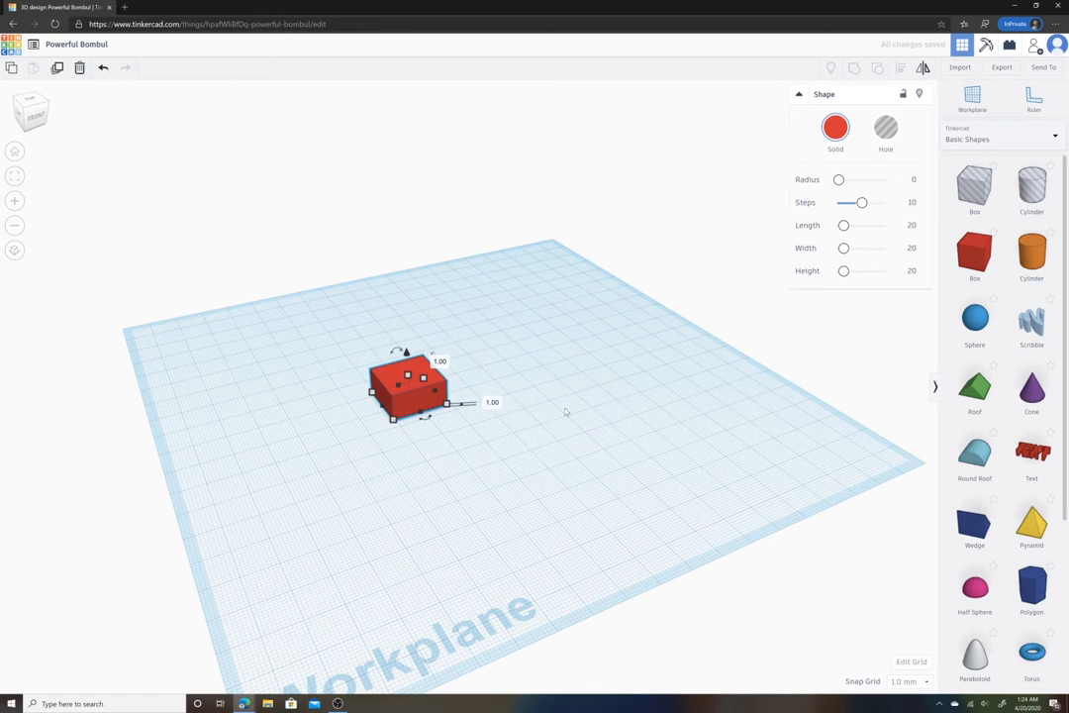
{"action": "left_click", "coordinate": [565, 411]}
{"action": "right_click_drag", "start_coordinate": [535, 455], "coordinate": [451, 423]}
{"action": "left_click", "coordinate": [433, 384]}
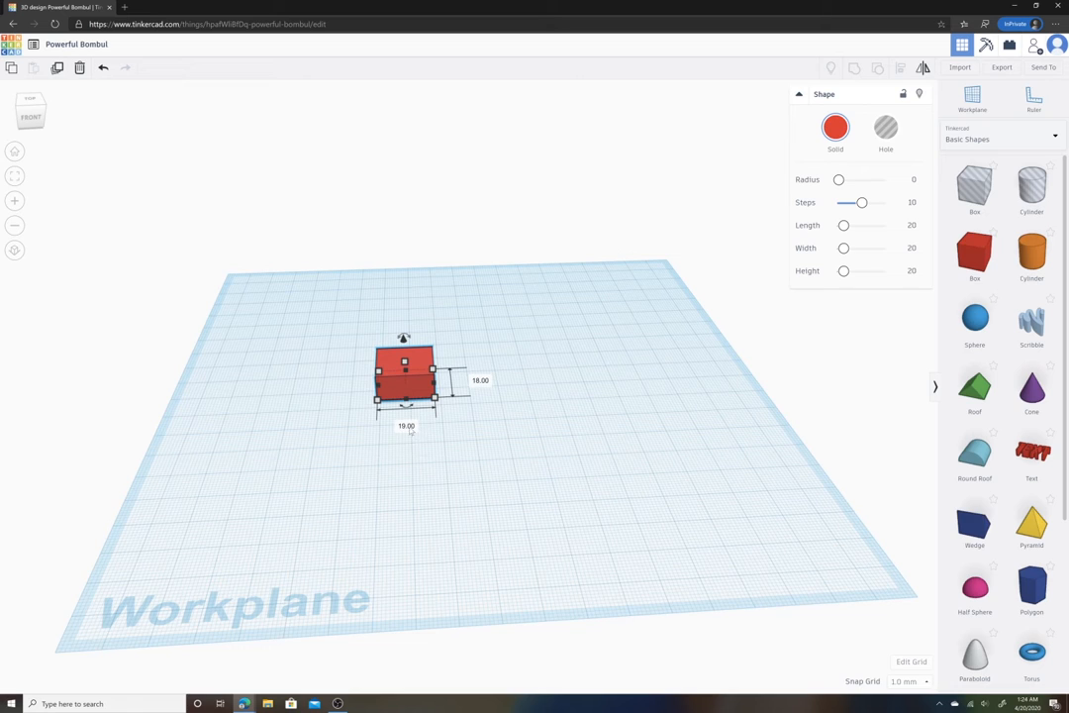
- Change the workplane grid units to Inches
{"action": "left_click", "coordinate": [919, 664]}
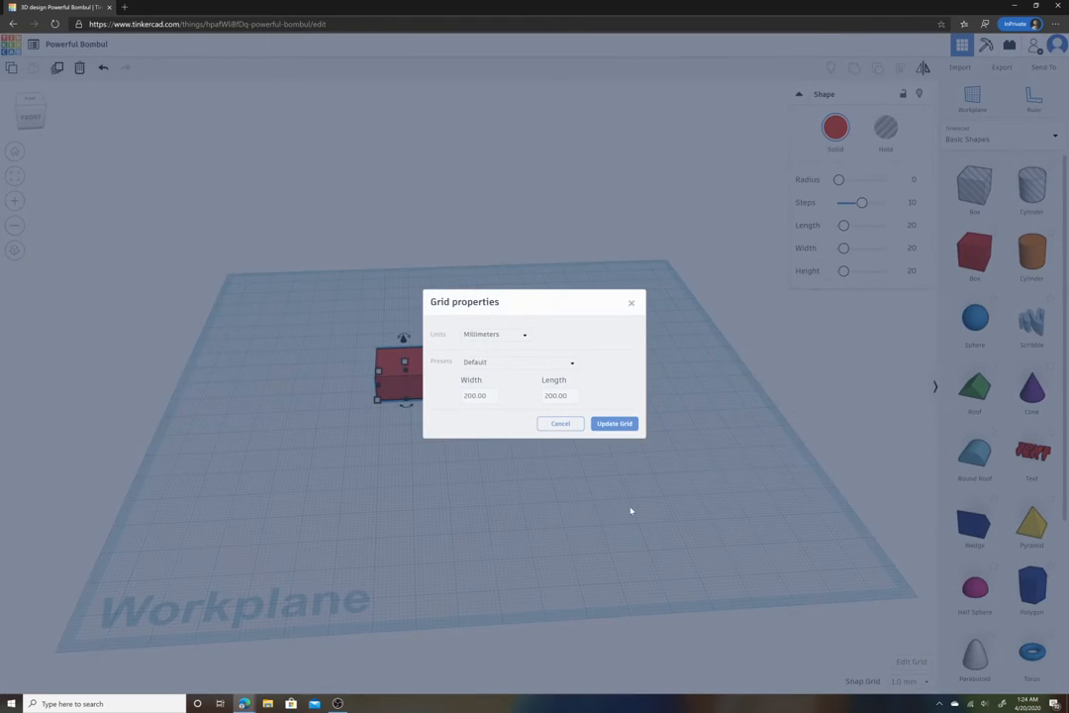
{"action": "left_click", "coordinate": [517, 334]}
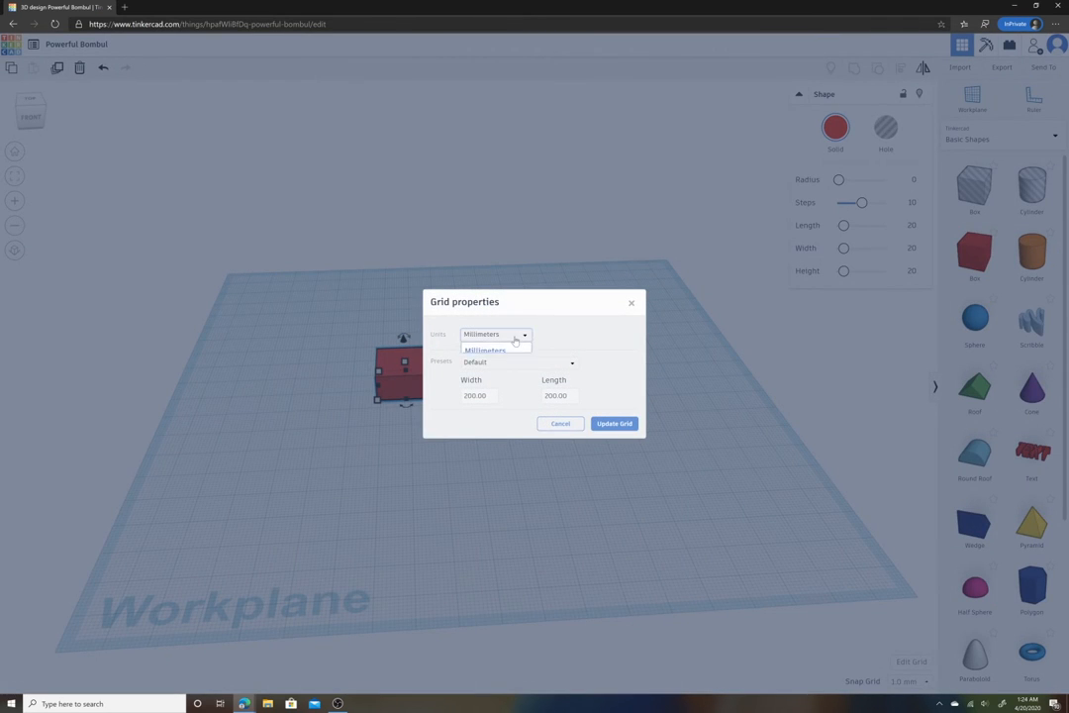
{"action": "left_click", "coordinate": [505, 371]}
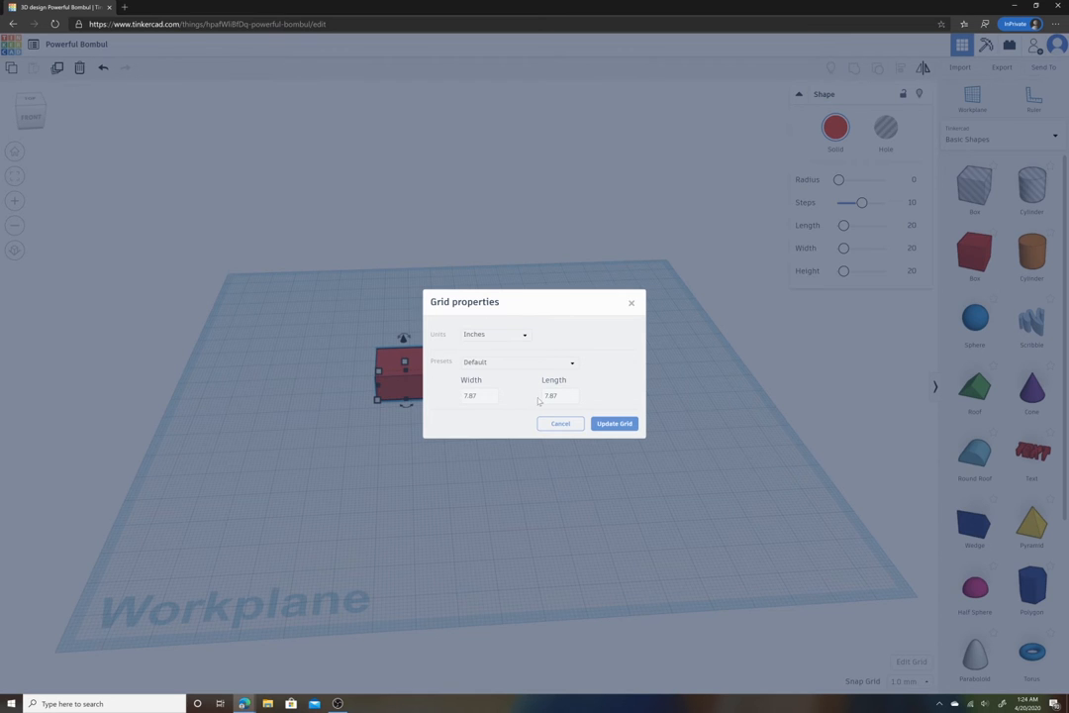
{"action": "left_click", "coordinate": [621, 425]}
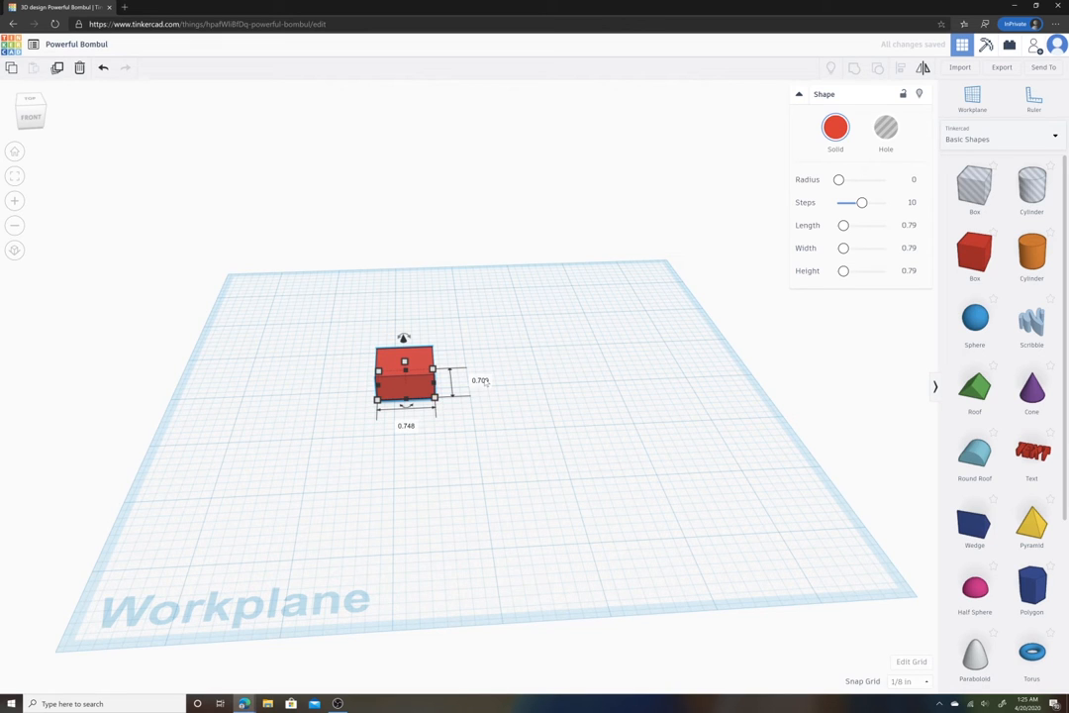
- Set the box's width and length to 2 inches each
{"action": "left_click", "coordinate": [480, 380]}
{"action": "type", "text": "2"}
{"action": "key", "text": "Return"}
{"action": "left_click", "coordinate": [408, 491]}
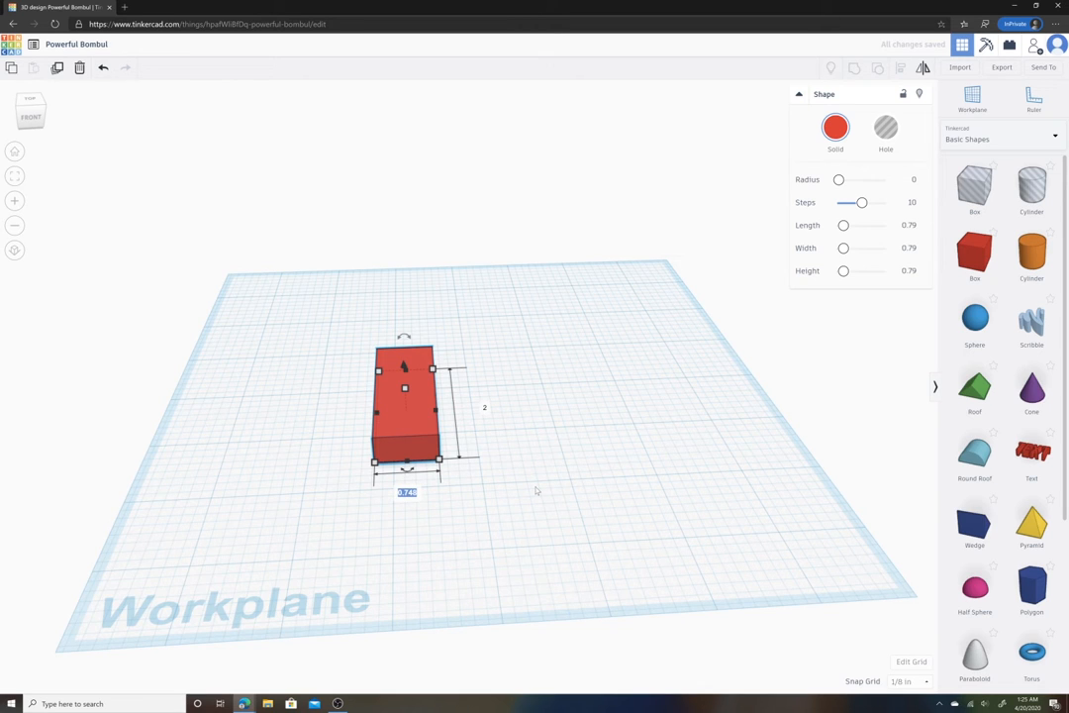
{"action": "type", "text": "2"}
{"action": "key", "text": "Return"}
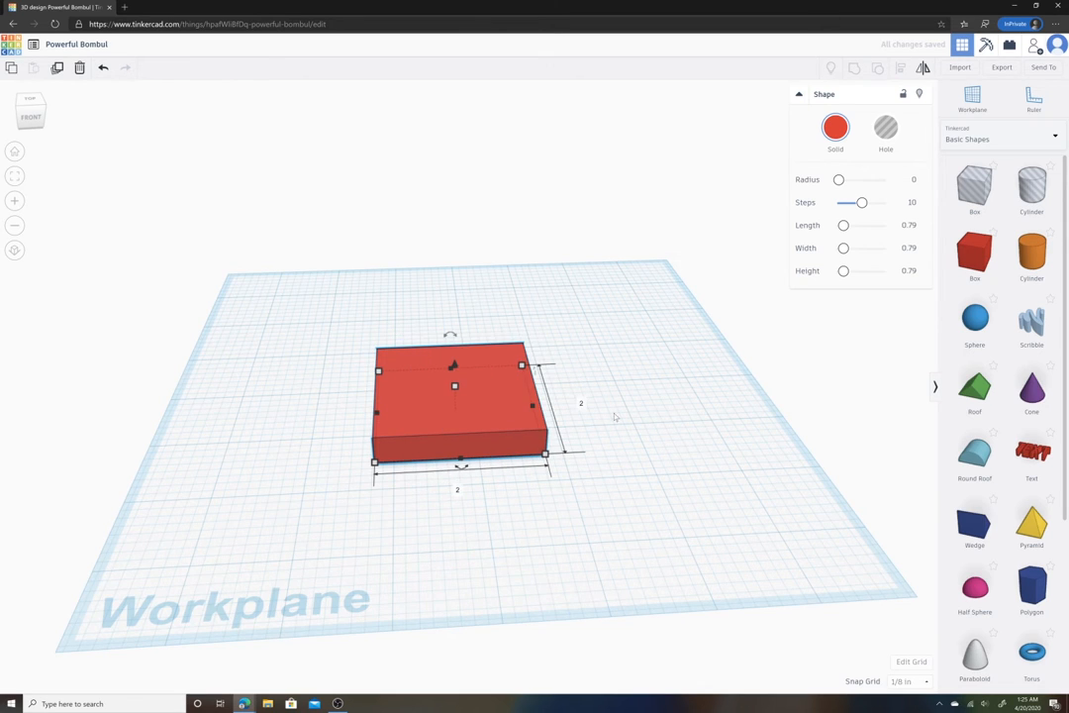
- Set the box's height to 2 inches
{"action": "right_click_drag", "start_coordinate": [616, 417], "coordinate": [549, 396]}
{"action": "left_click", "coordinate": [442, 376]}
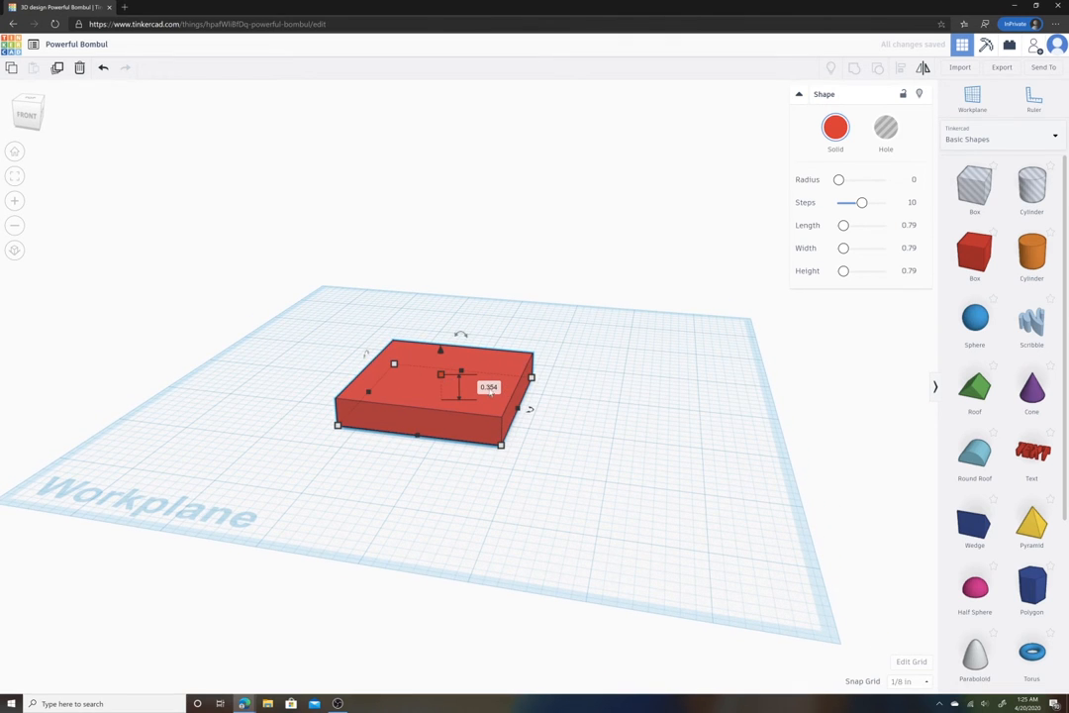
{"action": "left_click", "coordinate": [489, 386]}
{"action": "type", "text": "2"}
{"action": "key", "text": "Return"}
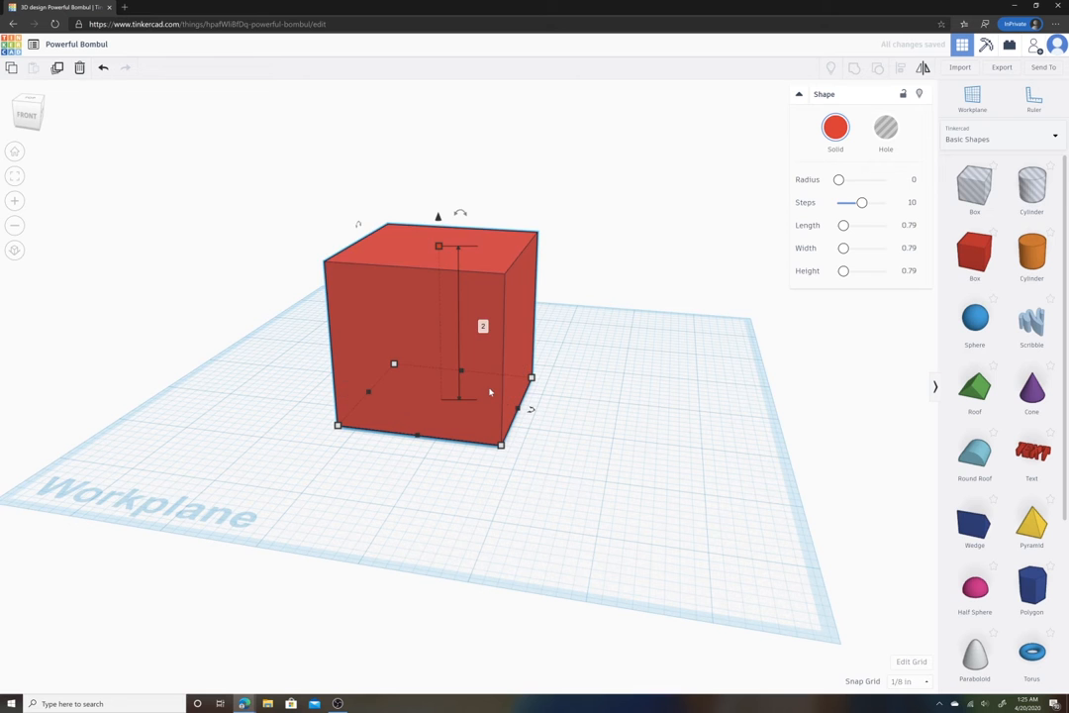
- Move the box slightly on the workplane
{"action": "left_click", "coordinate": [623, 410]}
{"action": "right_click_drag", "start_coordinate": [619, 400], "coordinate": [595, 422]}
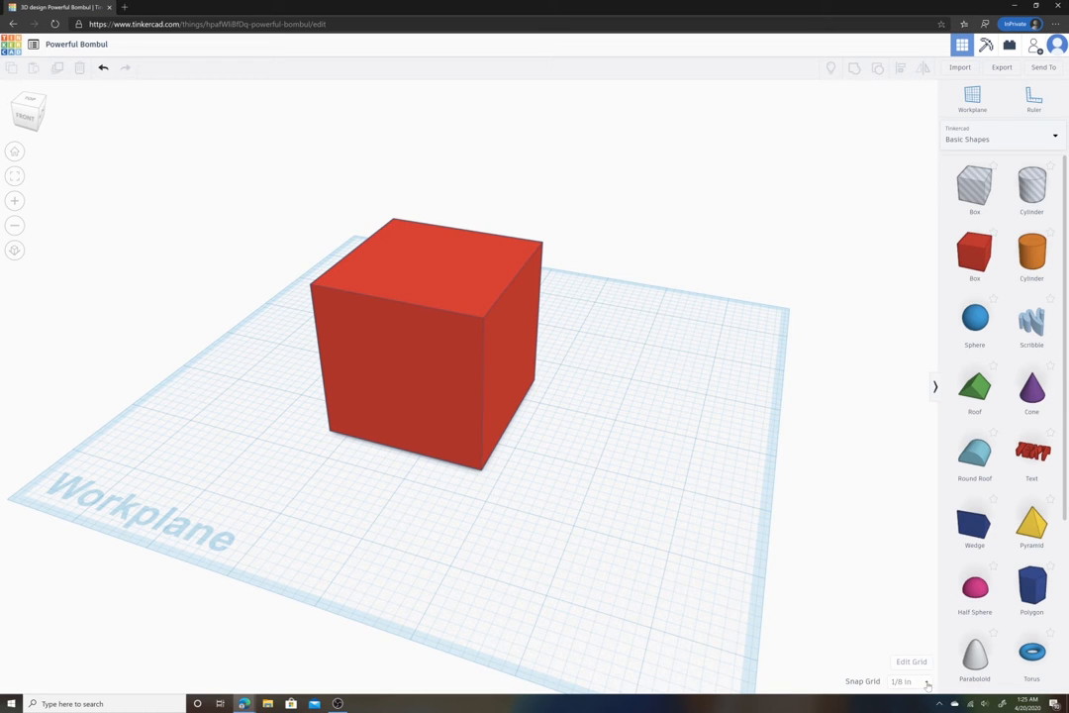
{"action": "left_click_drag", "start_coordinate": [446, 391], "coordinate": [472, 382]}
- Set the snap grid to 1/64 in and nudge the box slightly
{"action": "left_click", "coordinate": [908, 681]}
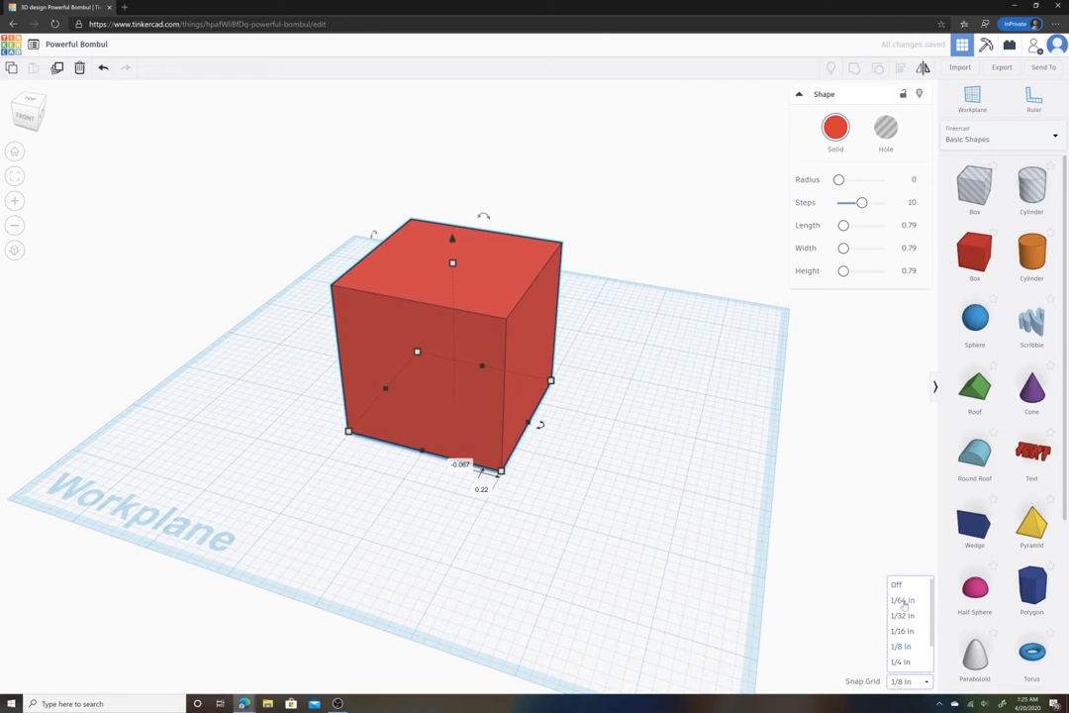
{"action": "left_click", "coordinate": [909, 600]}
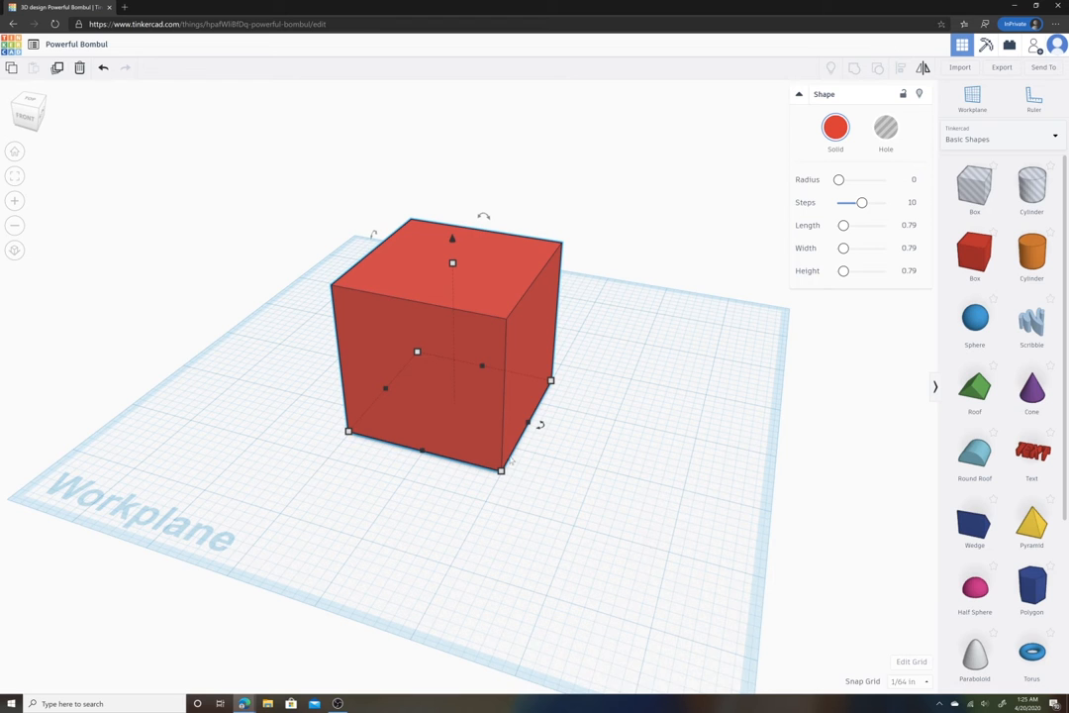
{"action": "mouse_move", "coordinate": [478, 430]}
{"action": "left_mouse_down"}
{"action": "mouse_move", "coordinate": [480, 446]}
{"action": "mouse_move", "coordinate": [507, 455]}
{"action": "mouse_move", "coordinate": [519, 431]}
{"action": "mouse_move", "coordinate": [508, 420]}
{"action": "mouse_move", "coordinate": [482, 425]}
{"action": "left_mouse_up"}
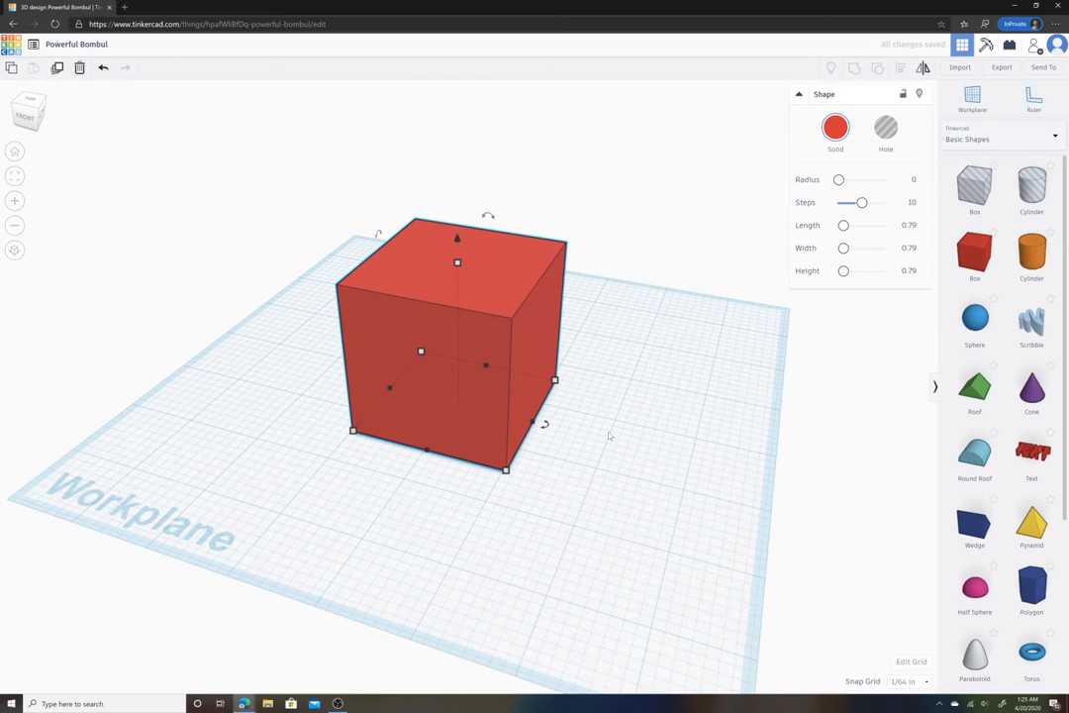
{"action": "right_click_drag", "start_coordinate": [610, 436], "coordinate": [692, 430]}
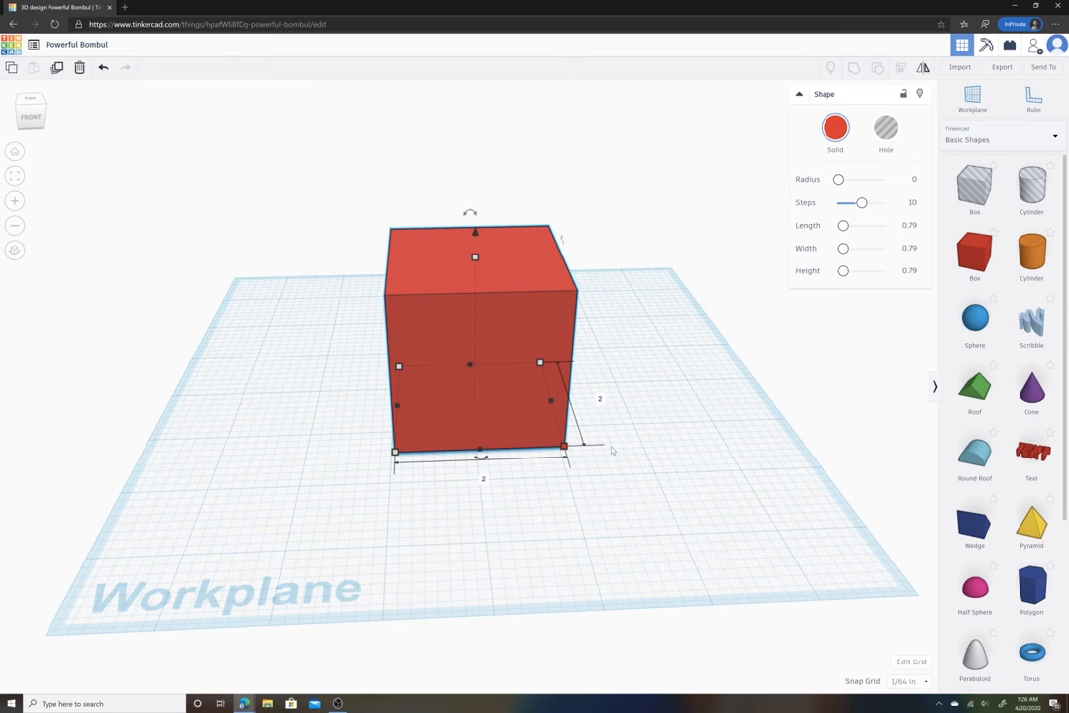
- Set the box's width to 1 inch
{"action": "right_click_drag", "start_coordinate": [563, 447], "coordinate": [502, 393]}
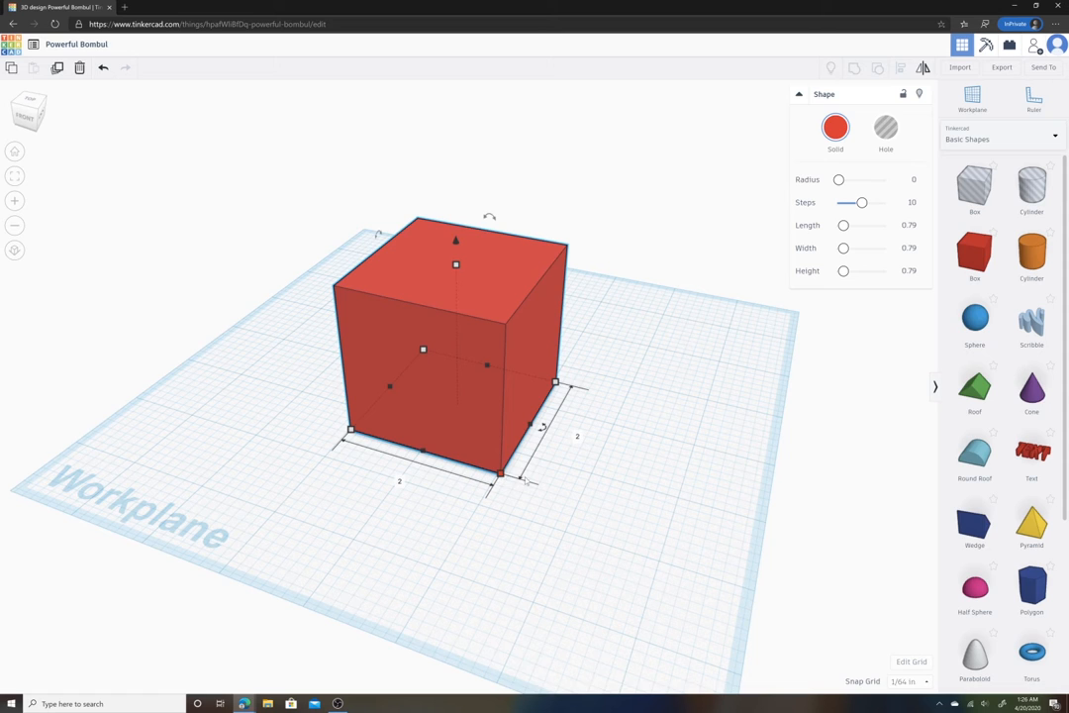
{"action": "left_click", "coordinate": [577, 436]}
{"action": "type", "text": "1"}
{"action": "key", "text": "Return"}
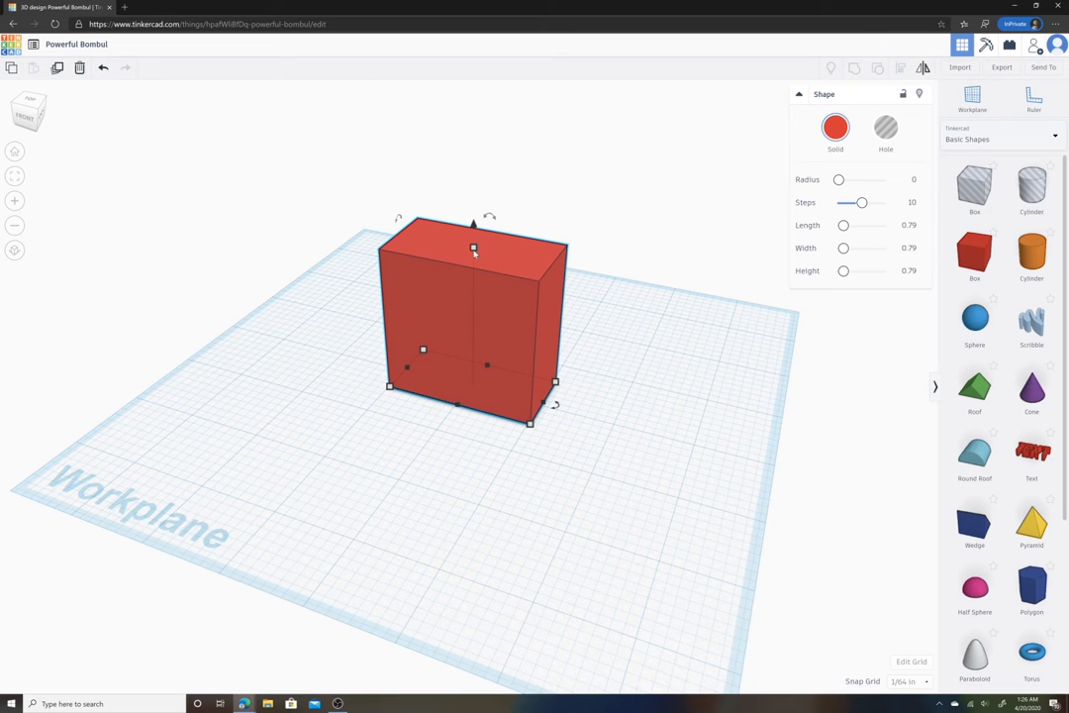
- Drag the box's top handle down to flatten it into a thin plate
{"action": "left_click_drag", "start_coordinate": [474, 252], "coordinate": [470, 386]}
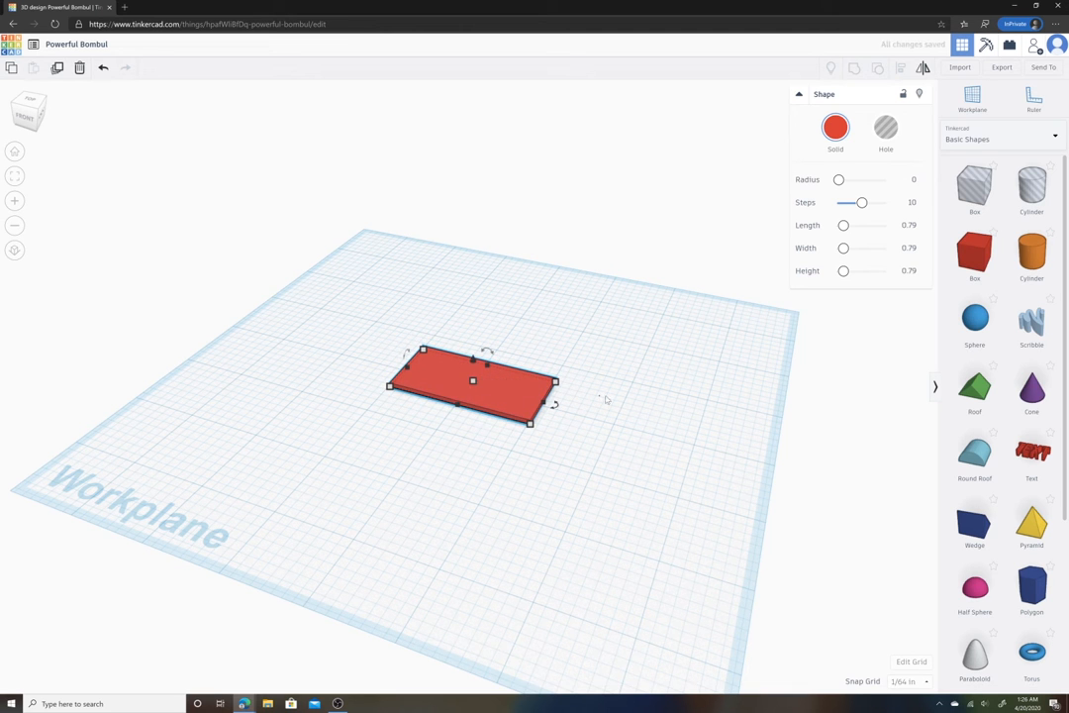
{"action": "mouse_move", "coordinate": [604, 397]}
{"action": "left_mouse_down"}
{"action": "mouse_move", "coordinate": [648, 373]}
{"action": "mouse_move", "coordinate": [638, 378]}
{"action": "left_mouse_up"}
{"action": "right_click_drag", "start_coordinate": [608, 388], "coordinate": [686, 427]}
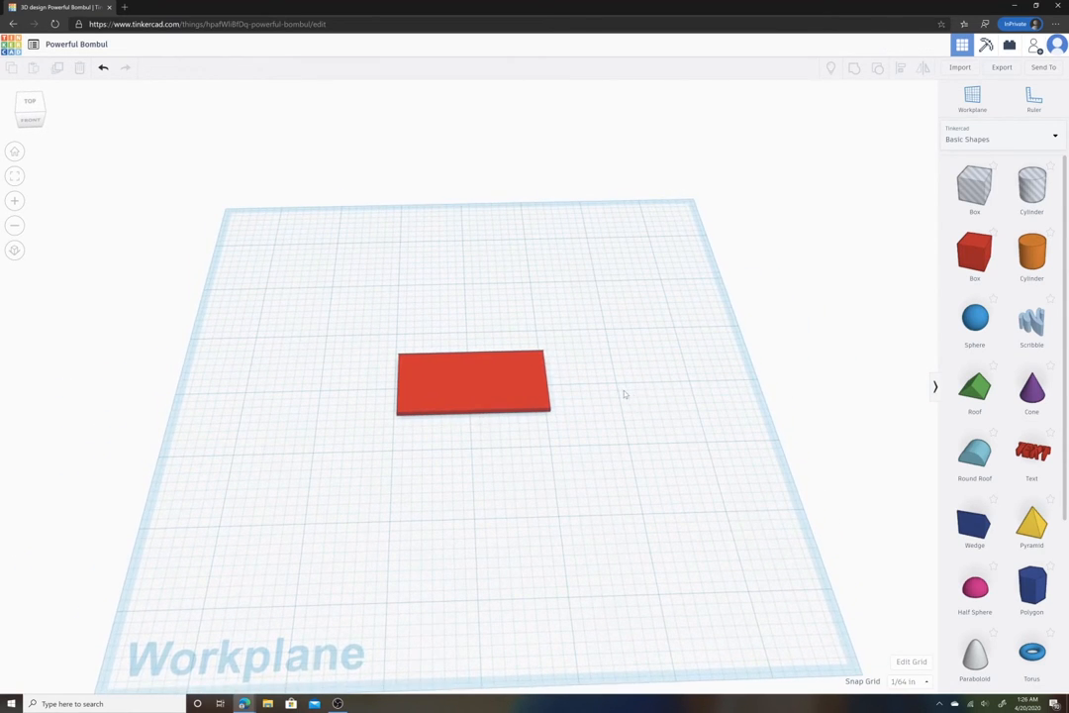
{"action": "right_click_drag", "start_coordinate": [623, 394], "coordinate": [617, 407]}
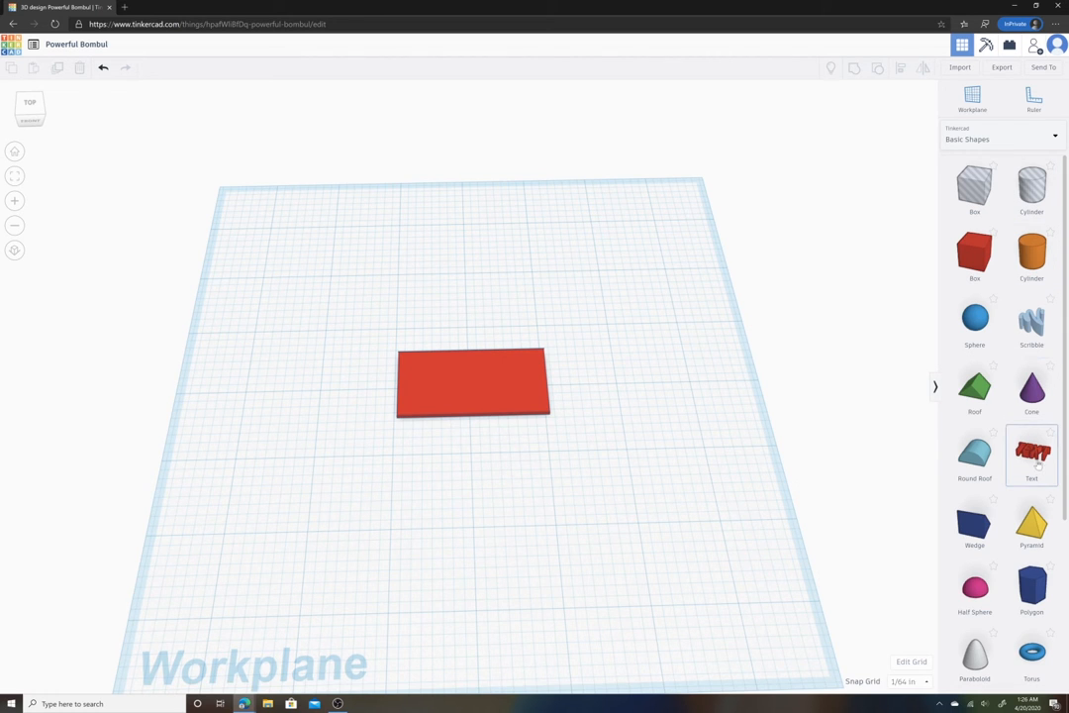
- Place a Text shape on the workplane and scale it down by its corner handle
{"action": "left_click_drag", "start_coordinate": [1031, 453], "coordinate": [460, 496]}
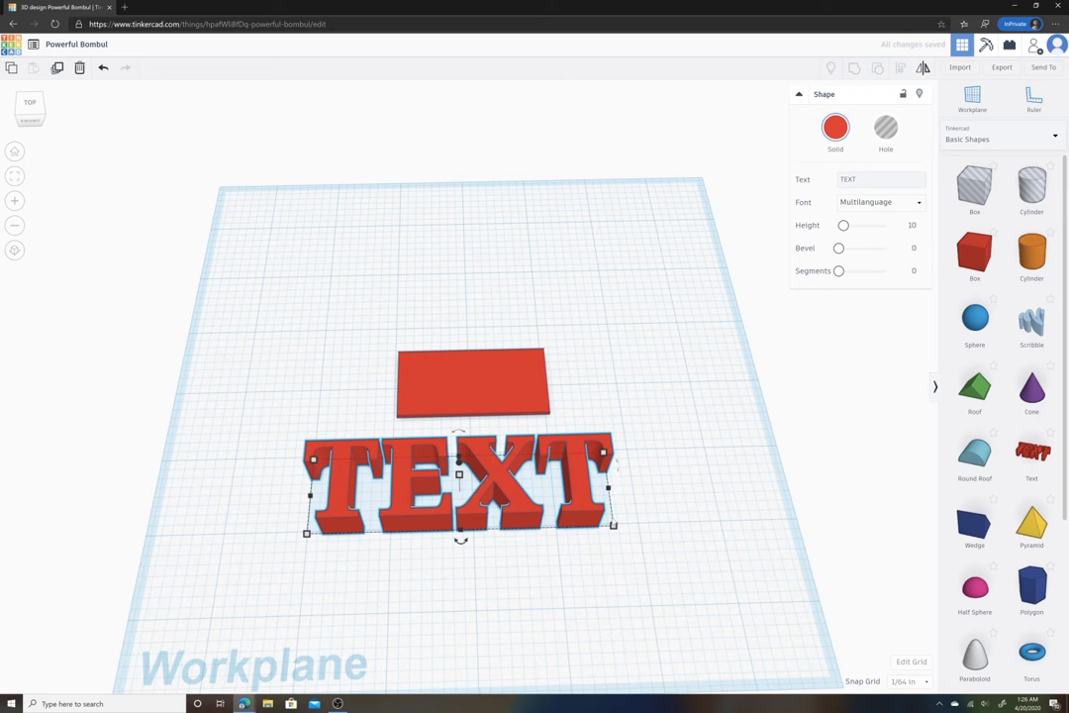
{"action": "mouse_move", "coordinate": [614, 527]}
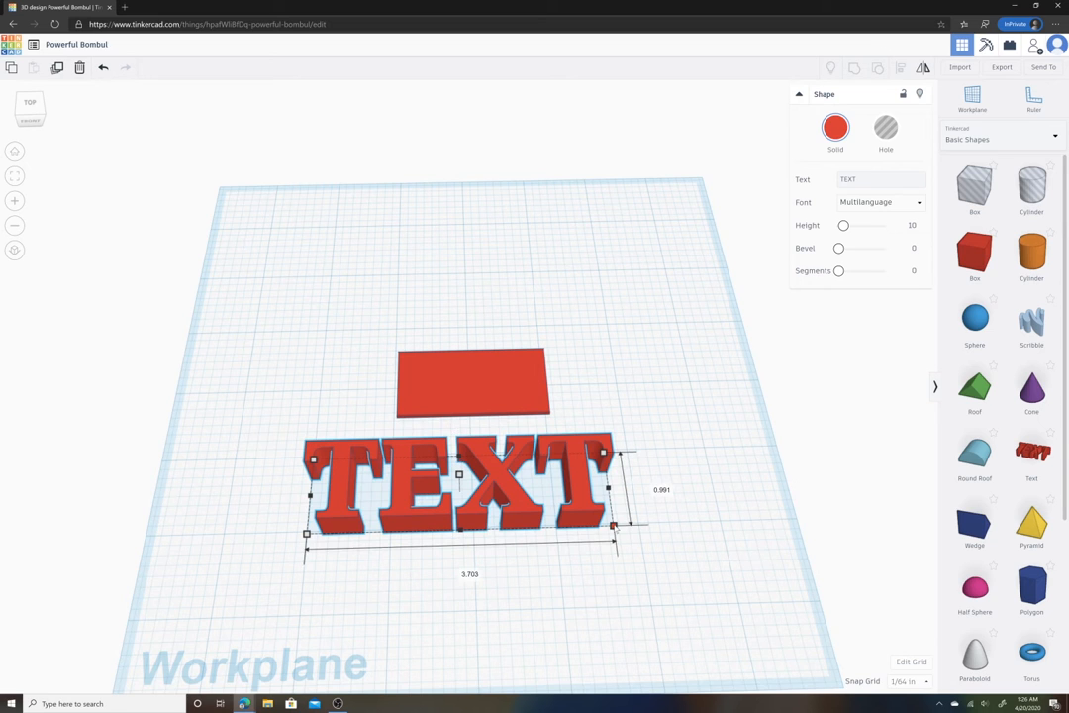
{"action": "left_click_drag", "start_coordinate": [614, 527], "coordinate": [454, 486]}
{"action": "left_click", "coordinate": [513, 496]}
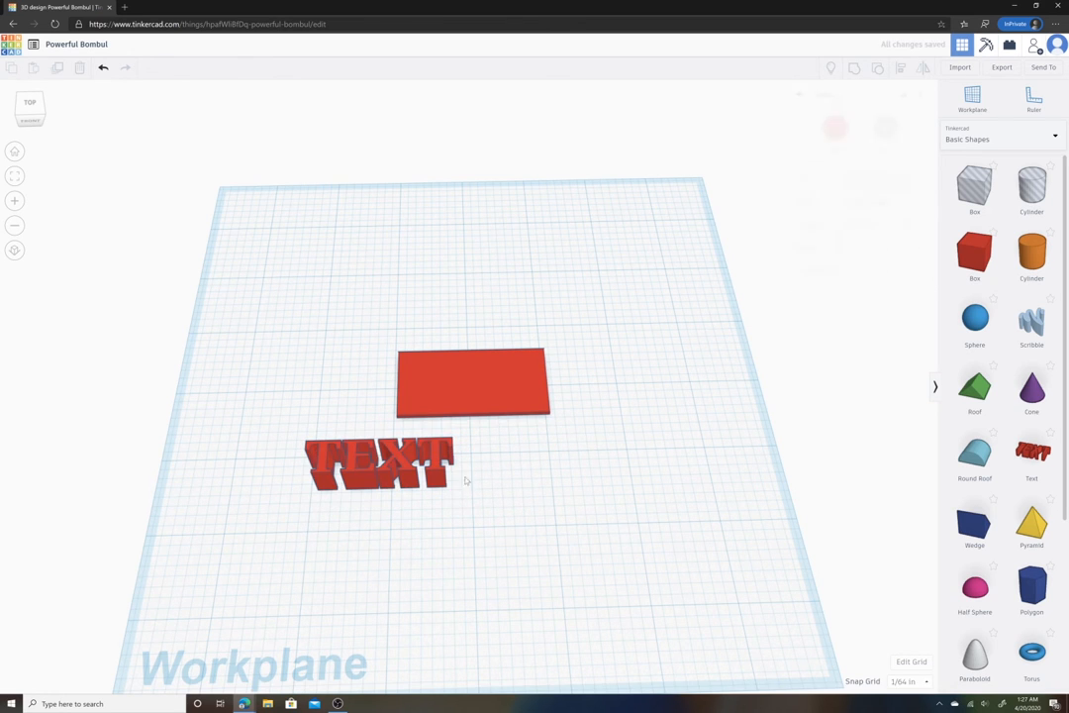
- Move the text onto the plate and position it from the top view
{"action": "left_click_drag", "start_coordinate": [435, 475], "coordinate": [524, 387]}
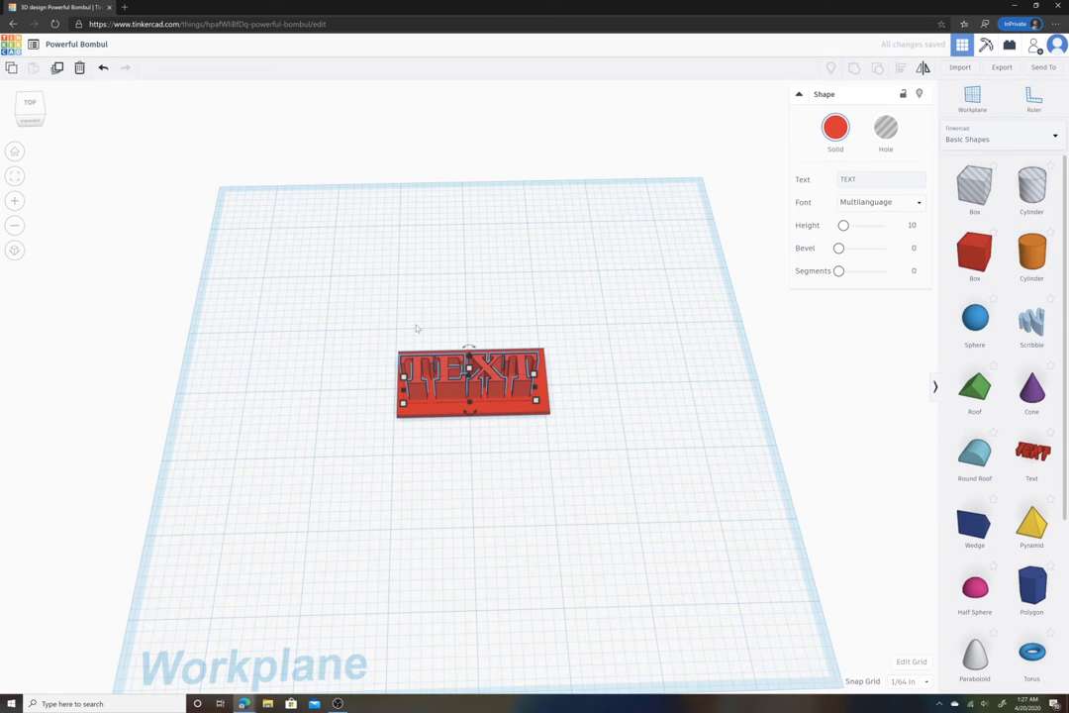
{"action": "left_click", "coordinate": [30, 104]}
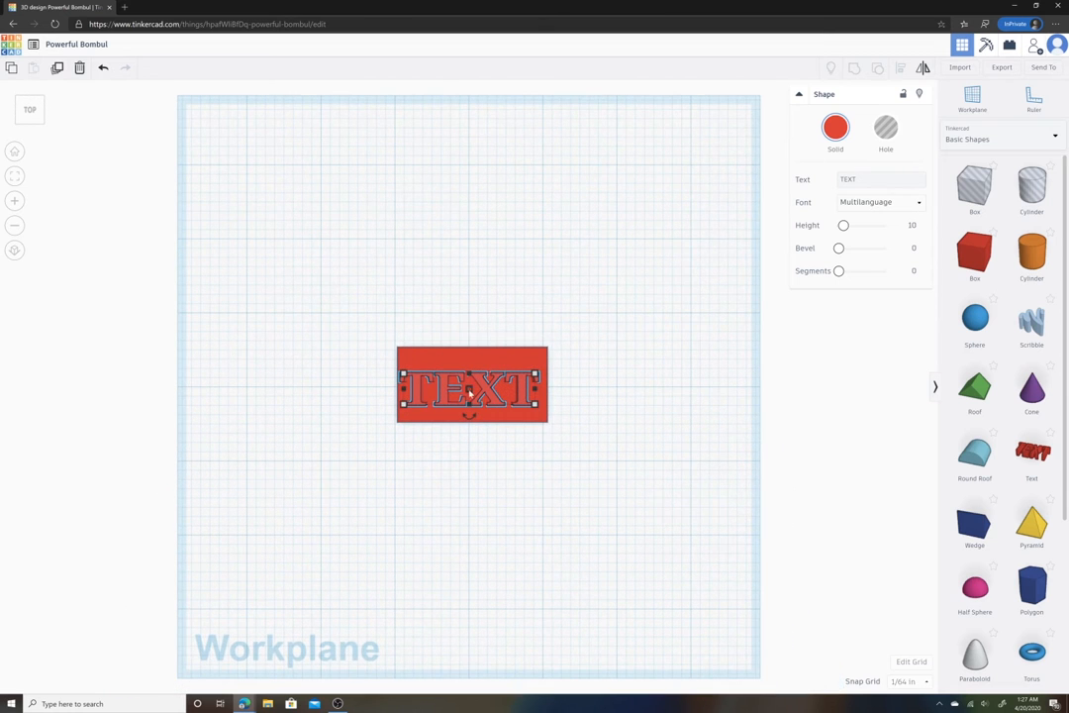
{"action": "left_click_drag", "start_coordinate": [489, 389], "coordinate": [489, 384]}
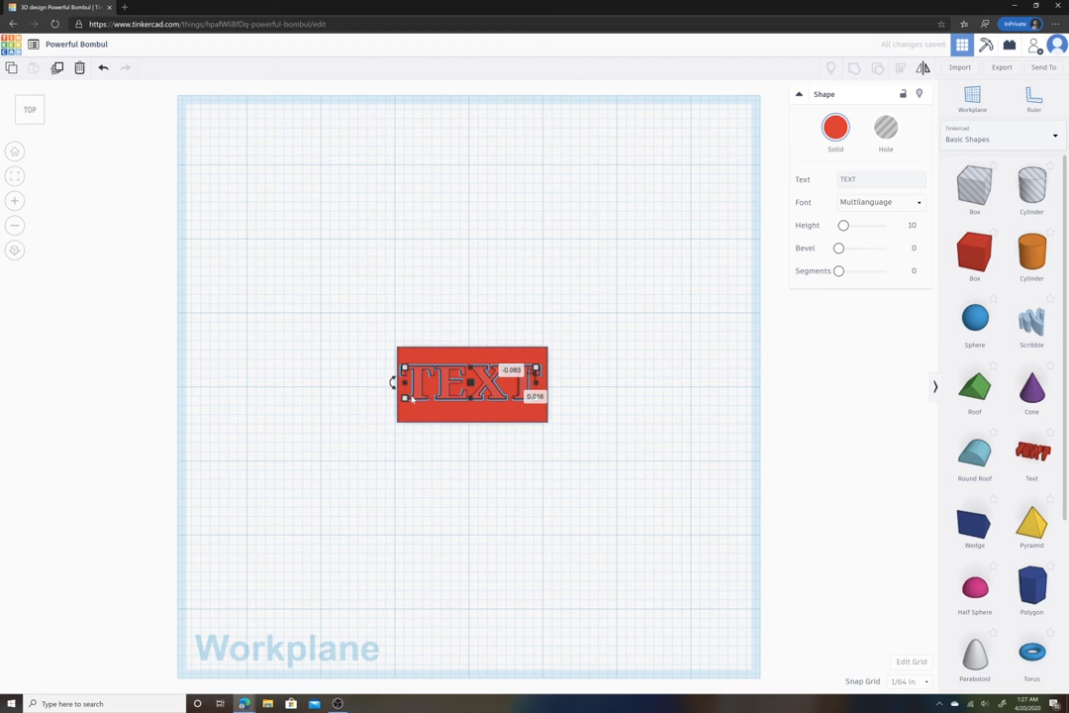
{"action": "left_click_drag", "start_coordinate": [411, 397], "coordinate": [433, 400]}
{"action": "left_click", "coordinate": [567, 406]}
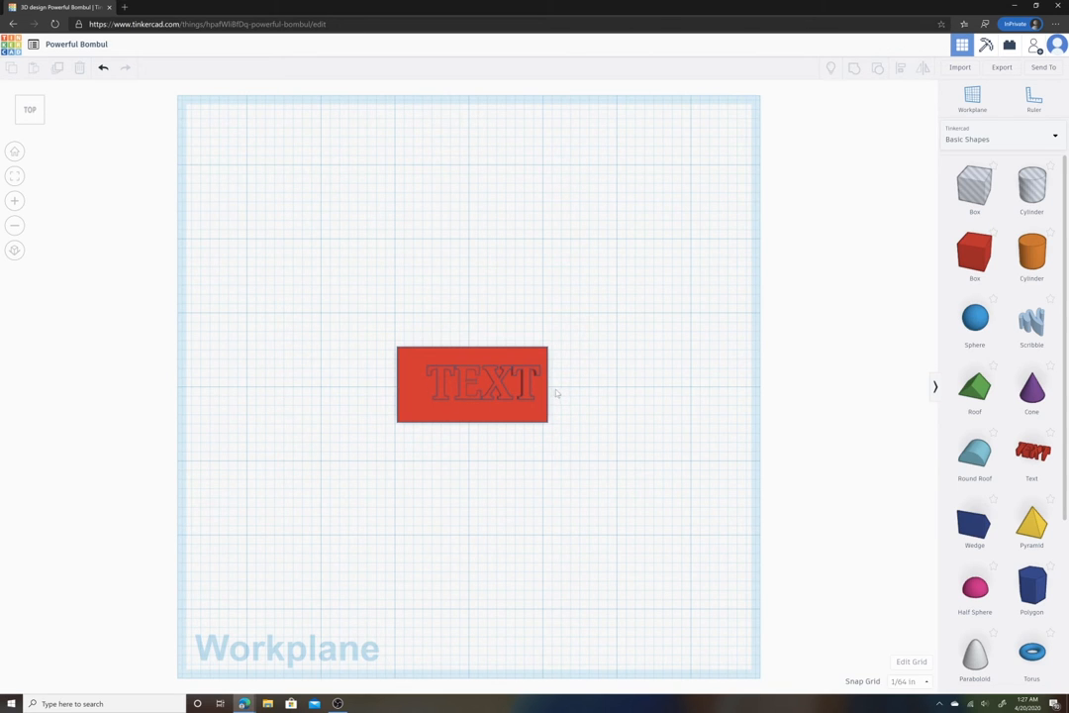
{"action": "right_click_drag", "start_coordinate": [557, 389], "coordinate": [572, 384]}
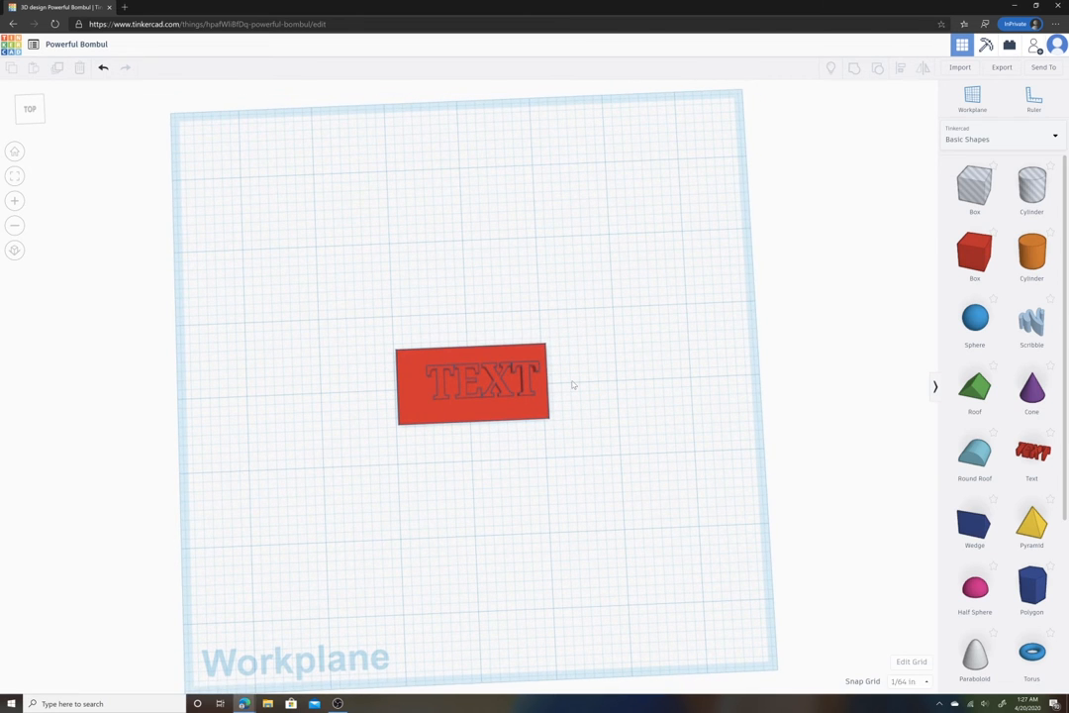
{"action": "mouse_move", "coordinate": [572, 384]}
{"action": "right_mouse_down"}
{"action": "mouse_move", "coordinate": [575, 374]}
{"action": "mouse_move", "coordinate": [570, 386]}
{"action": "right_mouse_up"}
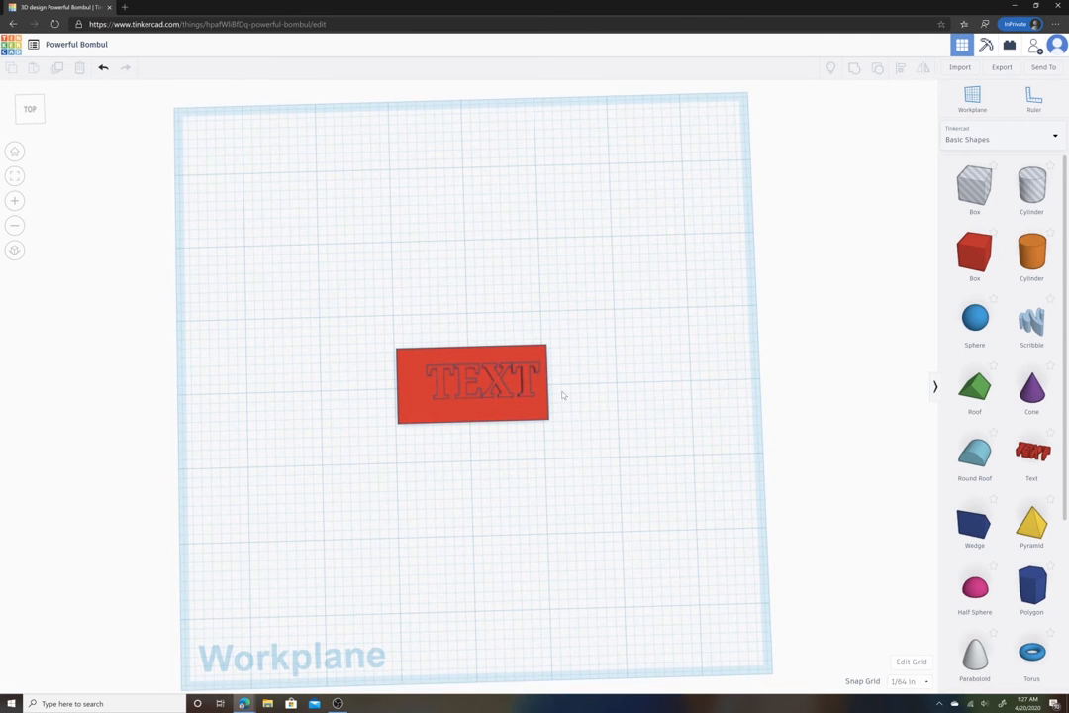
- Color the text yellow
{"action": "left_click", "coordinate": [500, 387]}
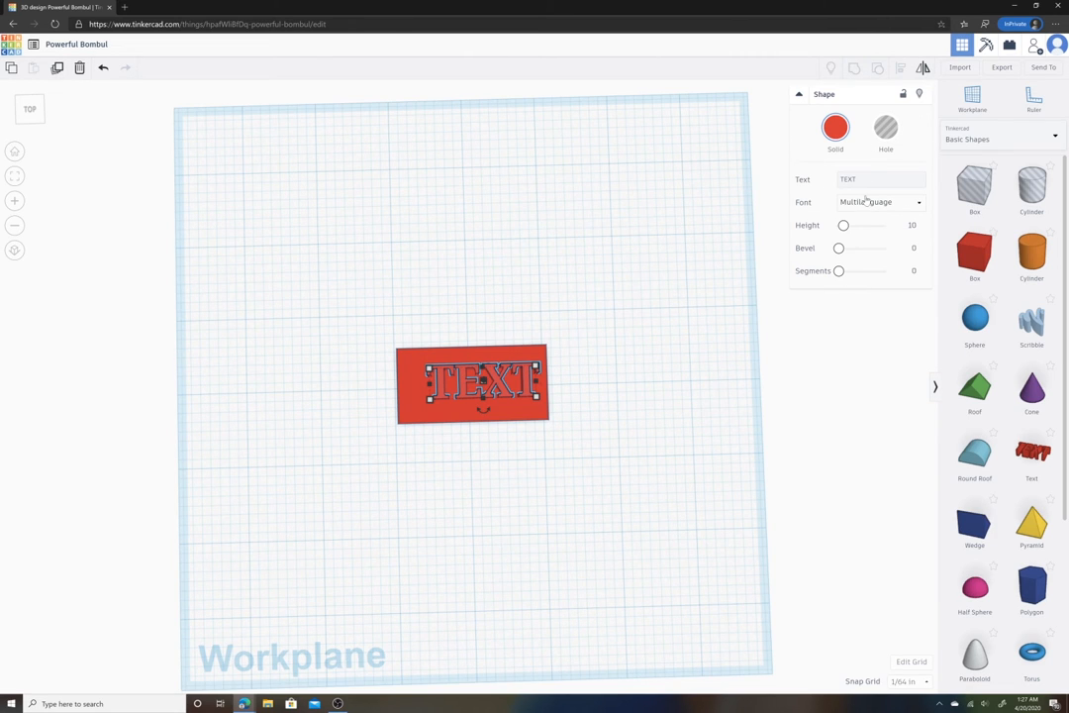
{"action": "left_click", "coordinate": [837, 132]}
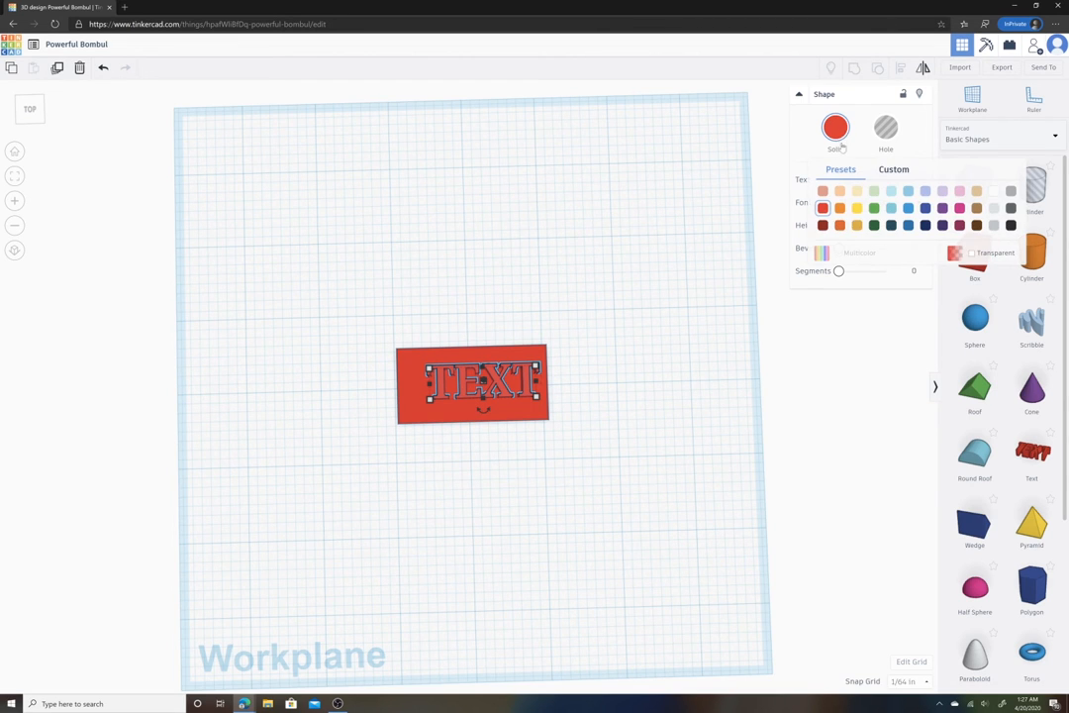
{"action": "left_click", "coordinate": [857, 208]}
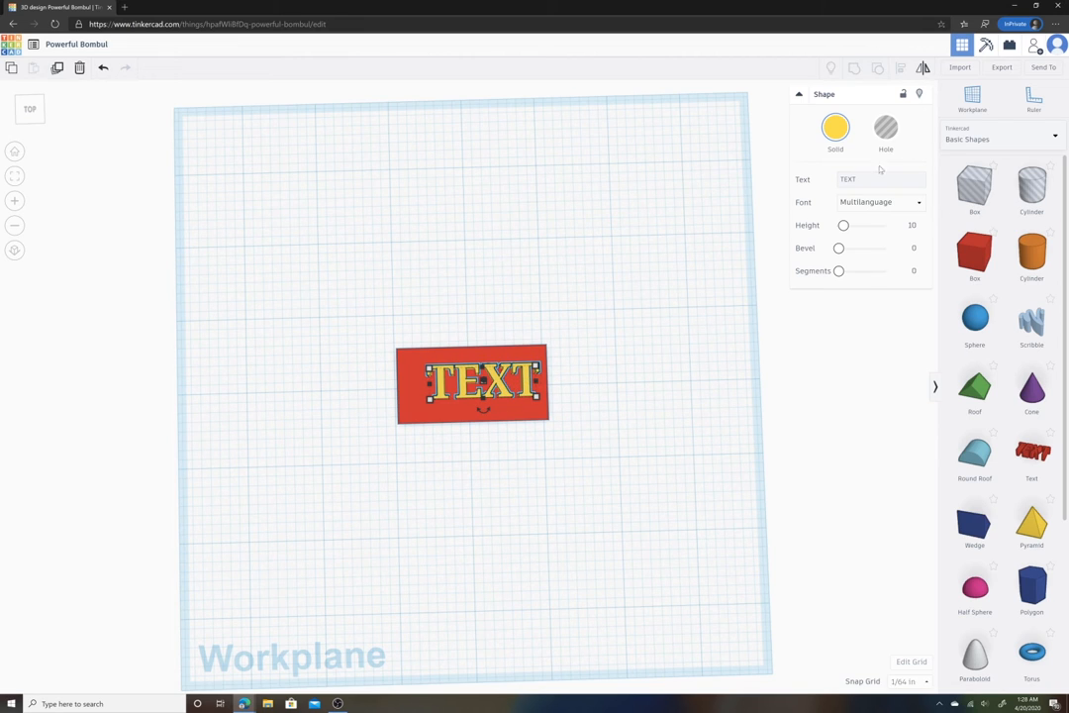
- Replace the text with a first name and set its font to Sans
{"action": "left_click_drag", "start_coordinate": [858, 180], "coordinate": [829, 188]}
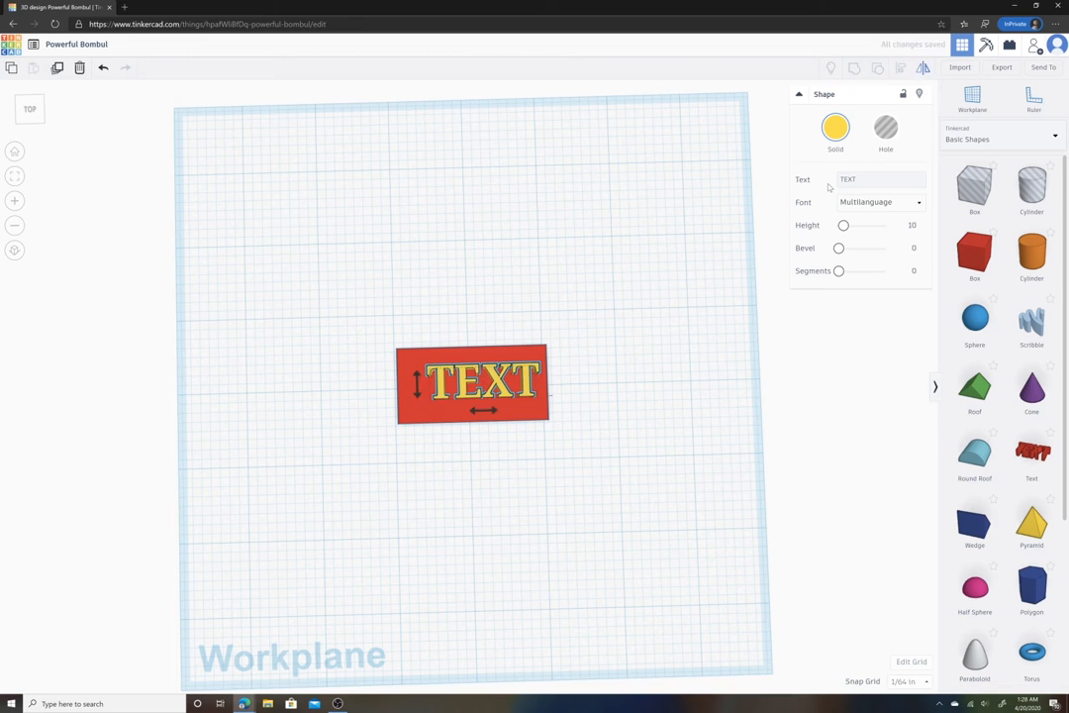
{"action": "left_click_drag", "start_coordinate": [852, 179], "coordinate": [814, 181]}
{"action": "type", "text": "Adam"}
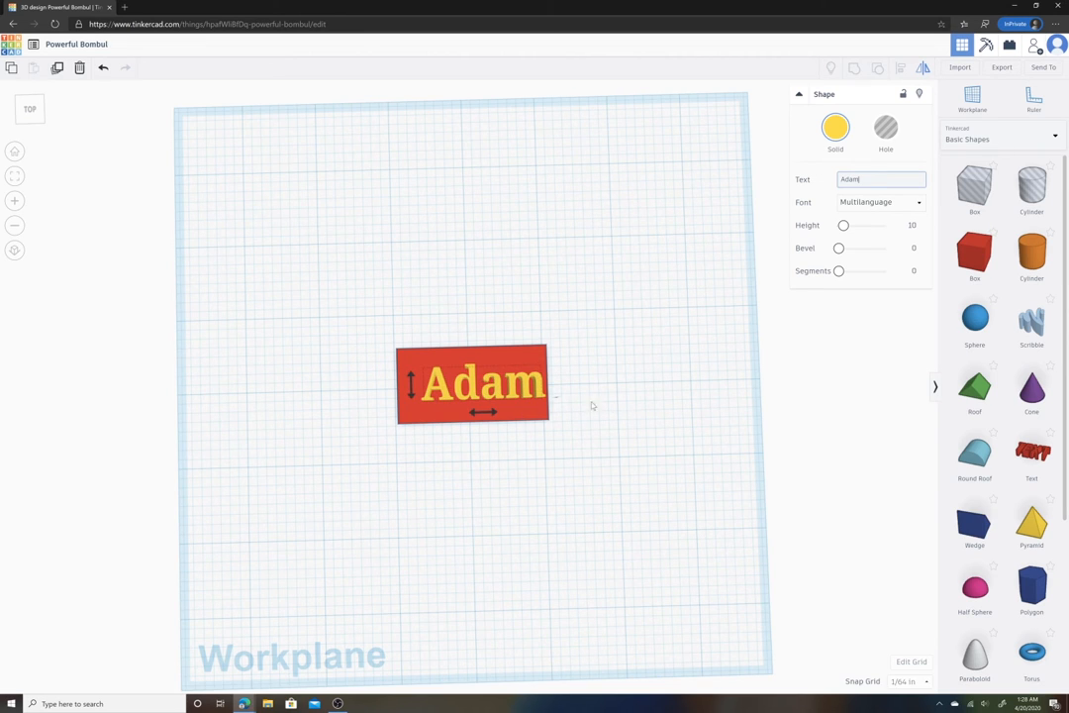
{"action": "left_click", "coordinate": [867, 202]}
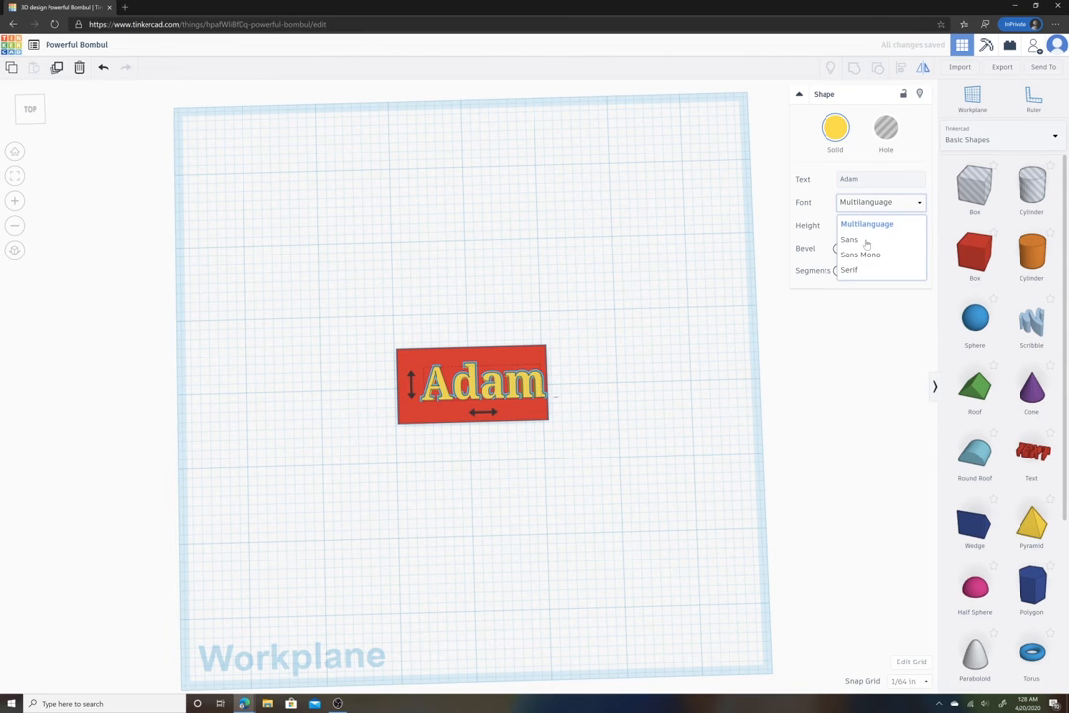
{"action": "left_click", "coordinate": [867, 239]}
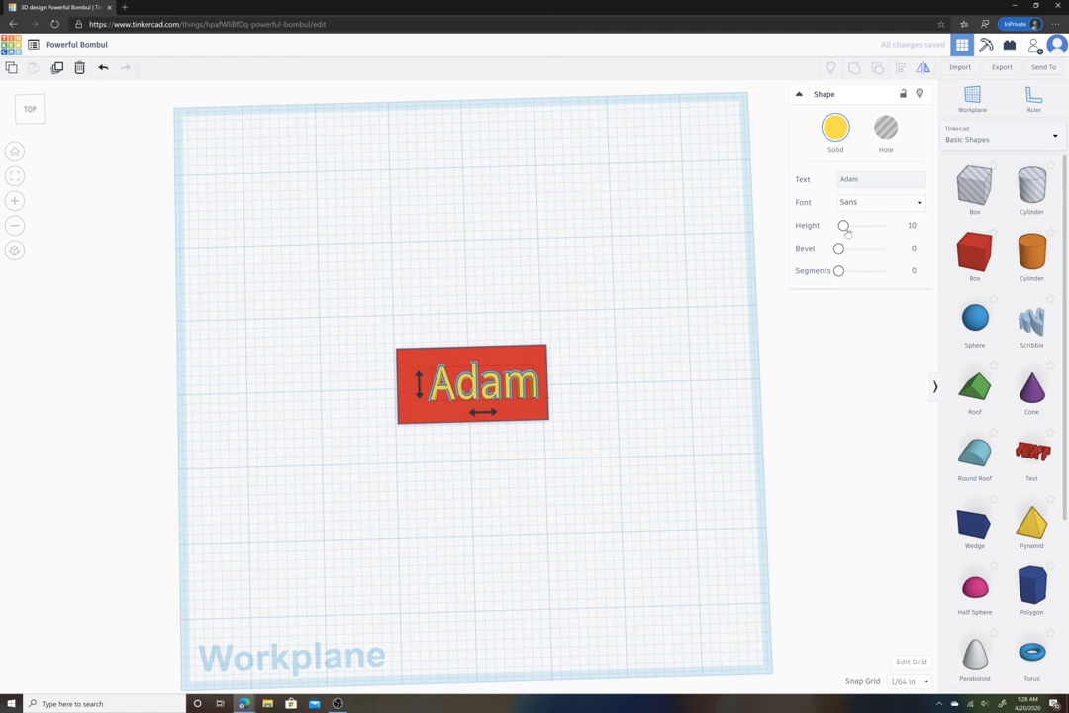
- Shorten the text's height to about 0.17 in by dragging its top handle
{"action": "right_click_drag", "start_coordinate": [699, 301], "coordinate": [544, 312]}
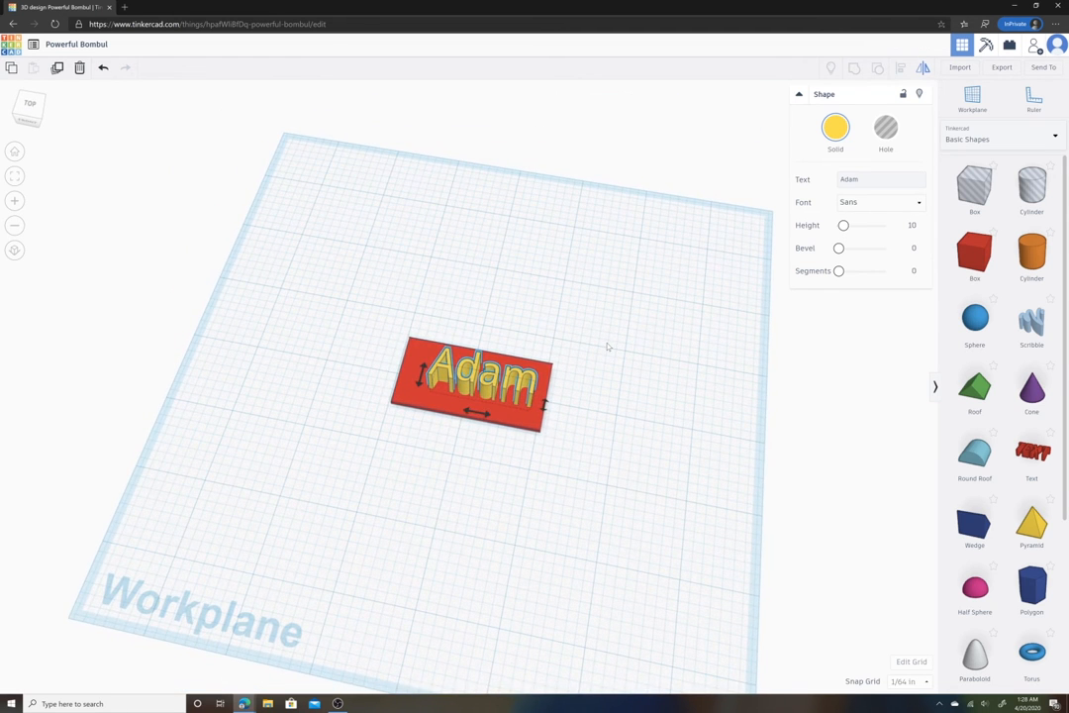
{"action": "right_click_drag", "start_coordinate": [608, 346], "coordinate": [599, 303]}
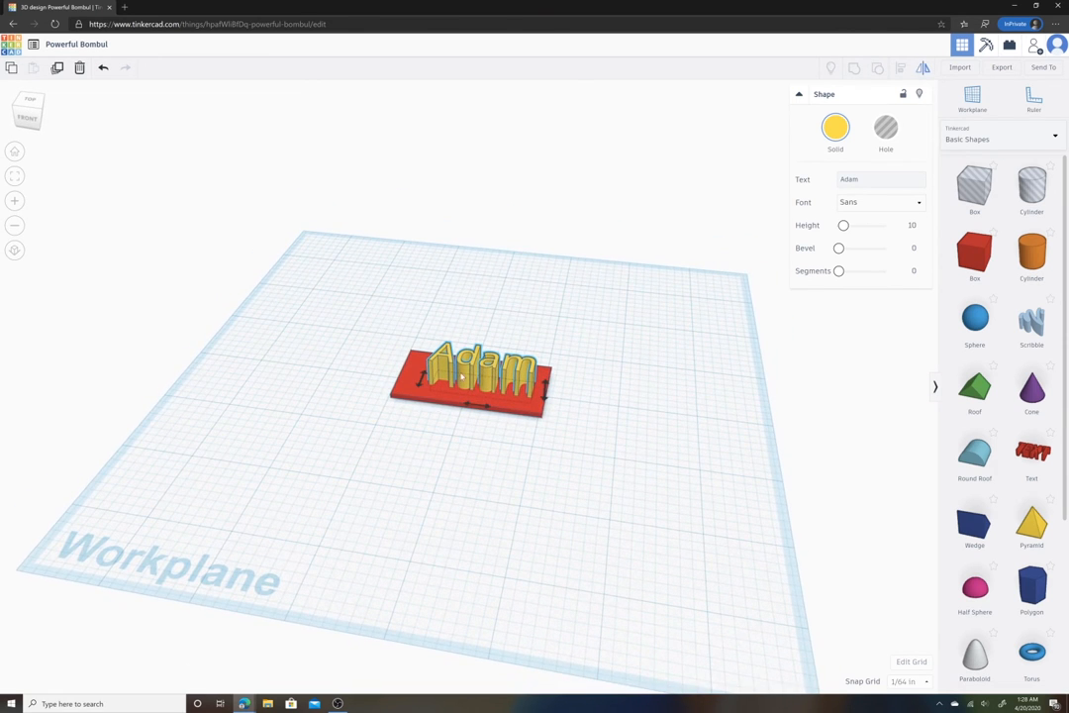
{"action": "left_click", "coordinate": [471, 368]}
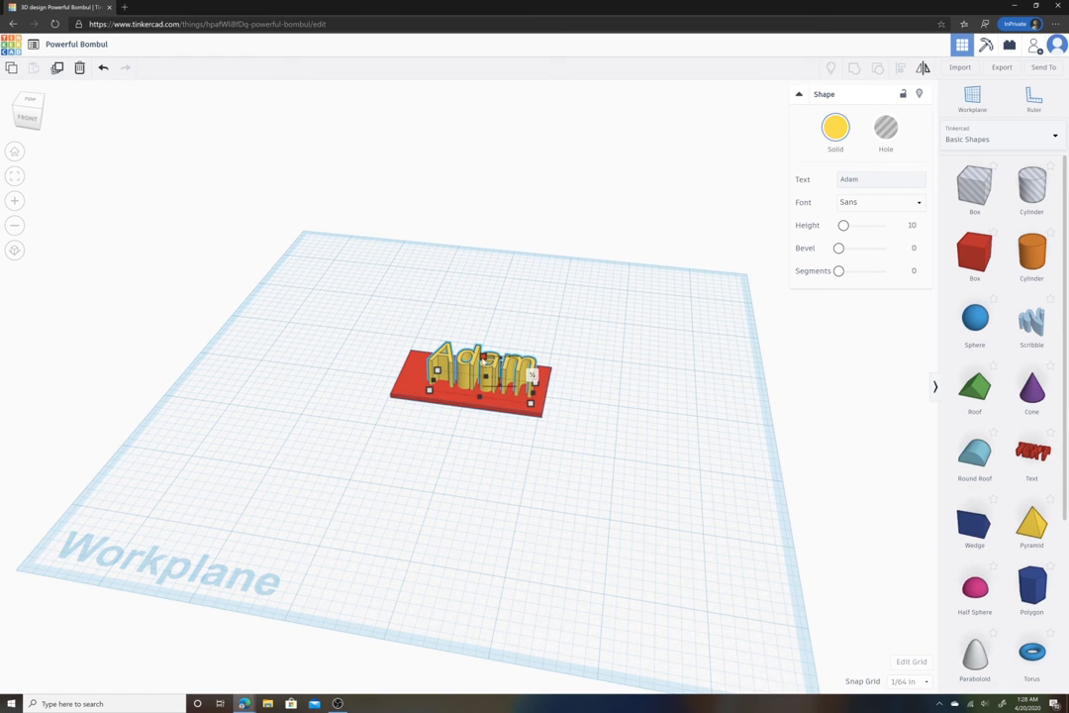
{"action": "left_click_drag", "start_coordinate": [483, 359], "coordinate": [487, 398]}
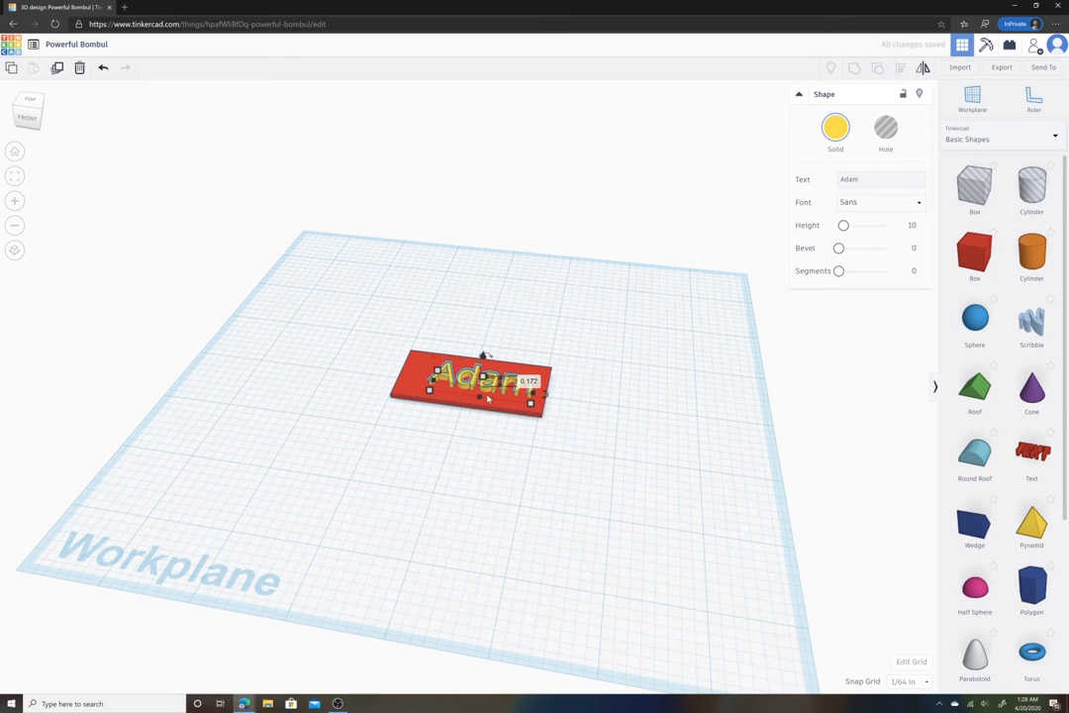
{"action": "left_click", "coordinate": [15, 200]}
{"action": "left_click", "coordinate": [15, 202]}
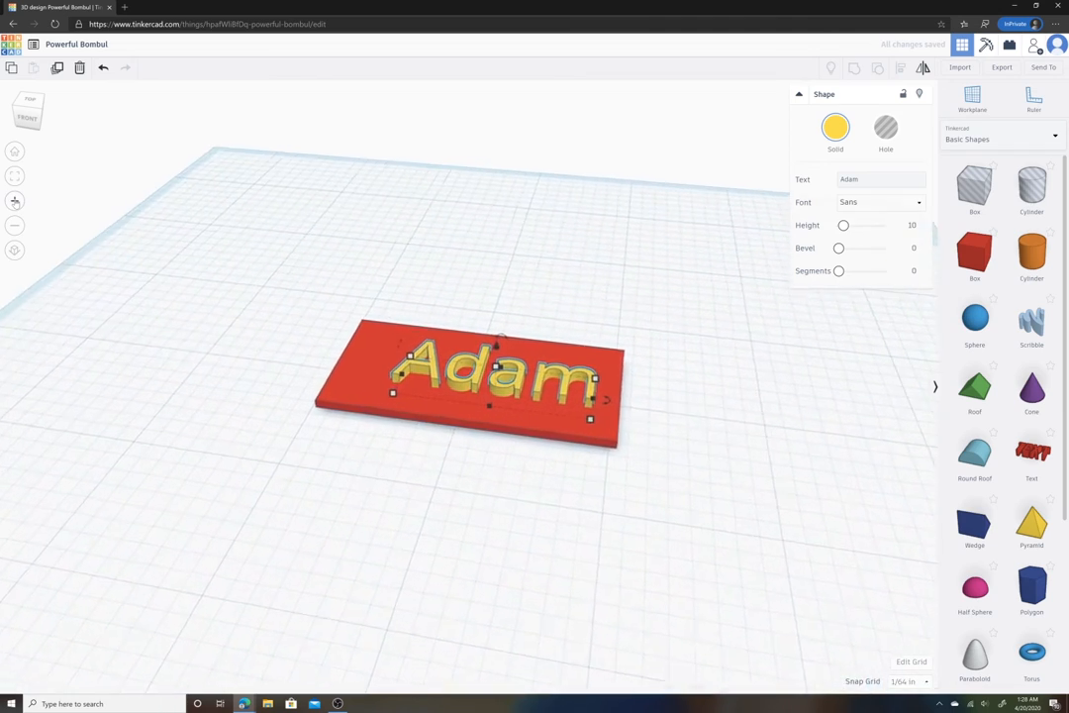
- Raise the text with its elevation handle so it sits on top of the plate instead of sinking into it
{"action": "left_click", "coordinate": [15, 202]}
{"action": "right_click_drag", "start_coordinate": [135, 293], "coordinate": [231, 221]}
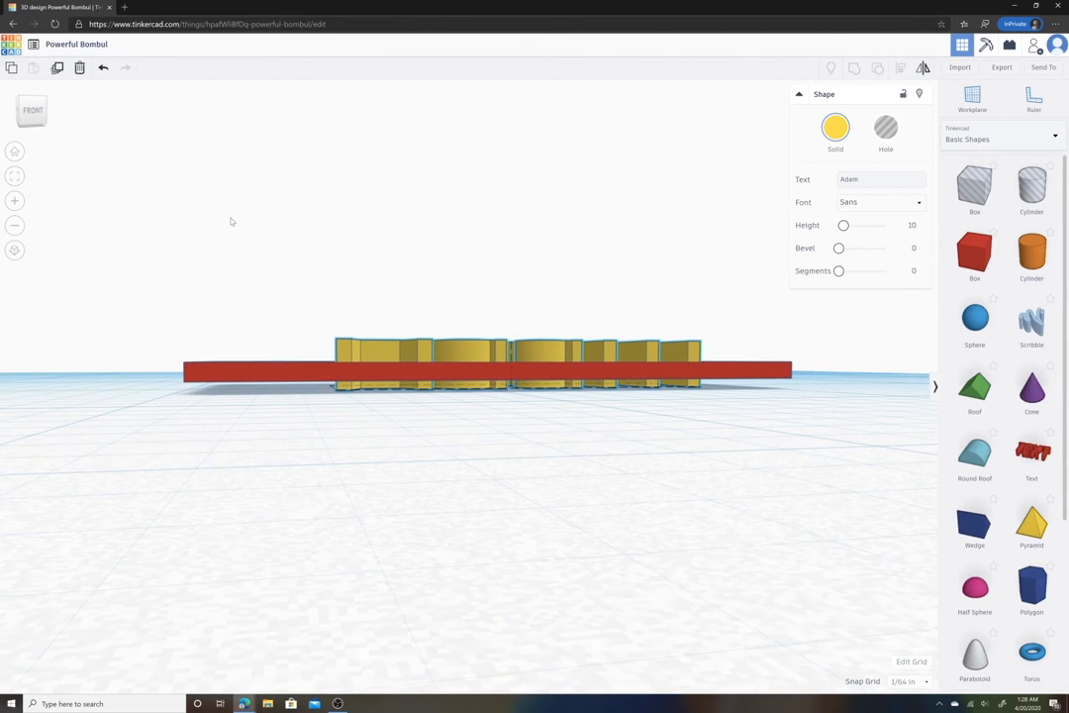
{"action": "right_click_drag", "start_coordinate": [230, 221], "coordinate": [231, 226]}
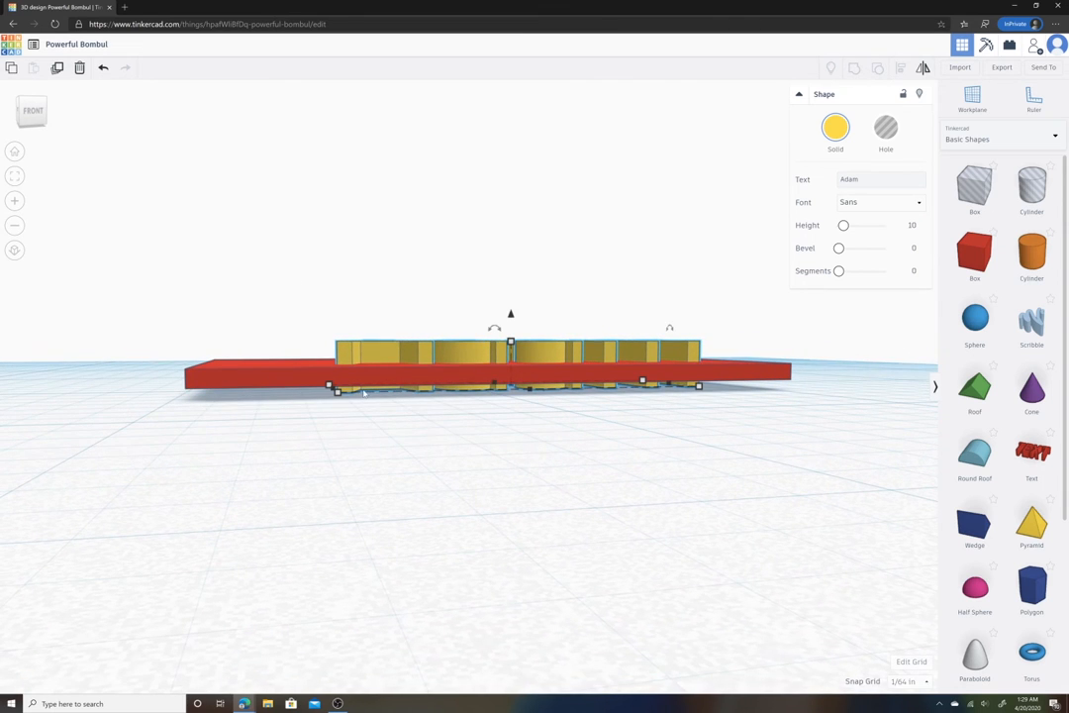
{"action": "mouse_move", "coordinate": [511, 341]}
{"action": "left_mouse_down"}
{"action": "mouse_move", "coordinate": [513, 357]}
{"action": "mouse_move", "coordinate": [511, 318]}
{"action": "left_mouse_up"}
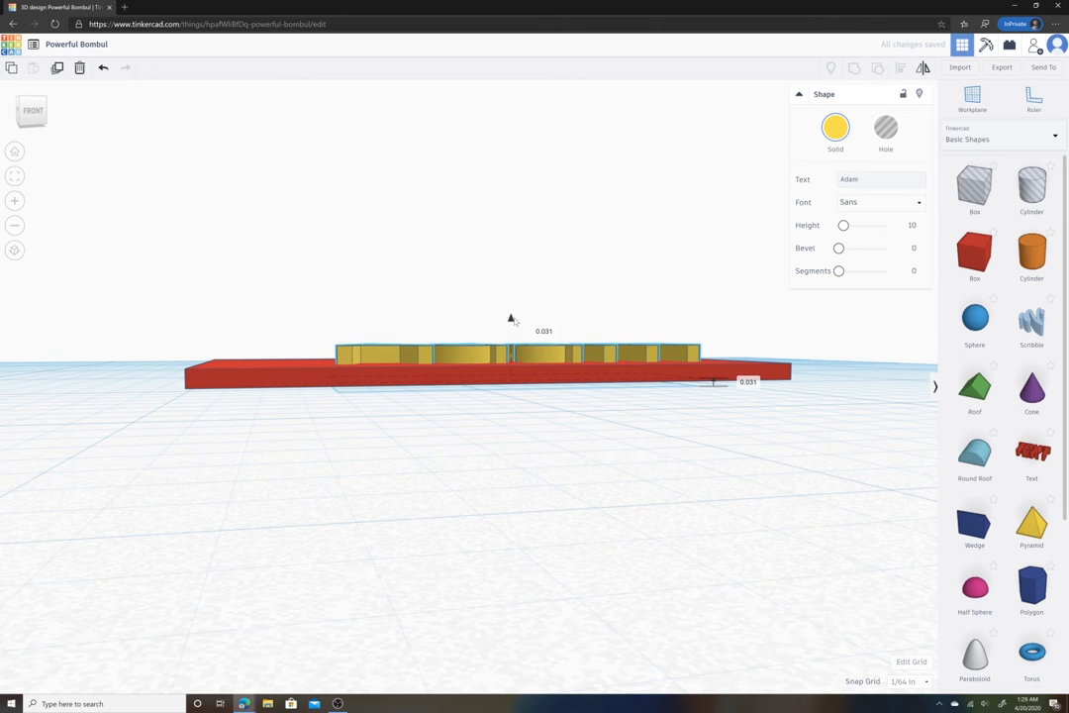
{"action": "mouse_move", "coordinate": [517, 355]}
{"action": "right_mouse_down"}
{"action": "mouse_move", "coordinate": [523, 323]}
{"action": "mouse_move", "coordinate": [509, 370]}
{"action": "right_mouse_up"}
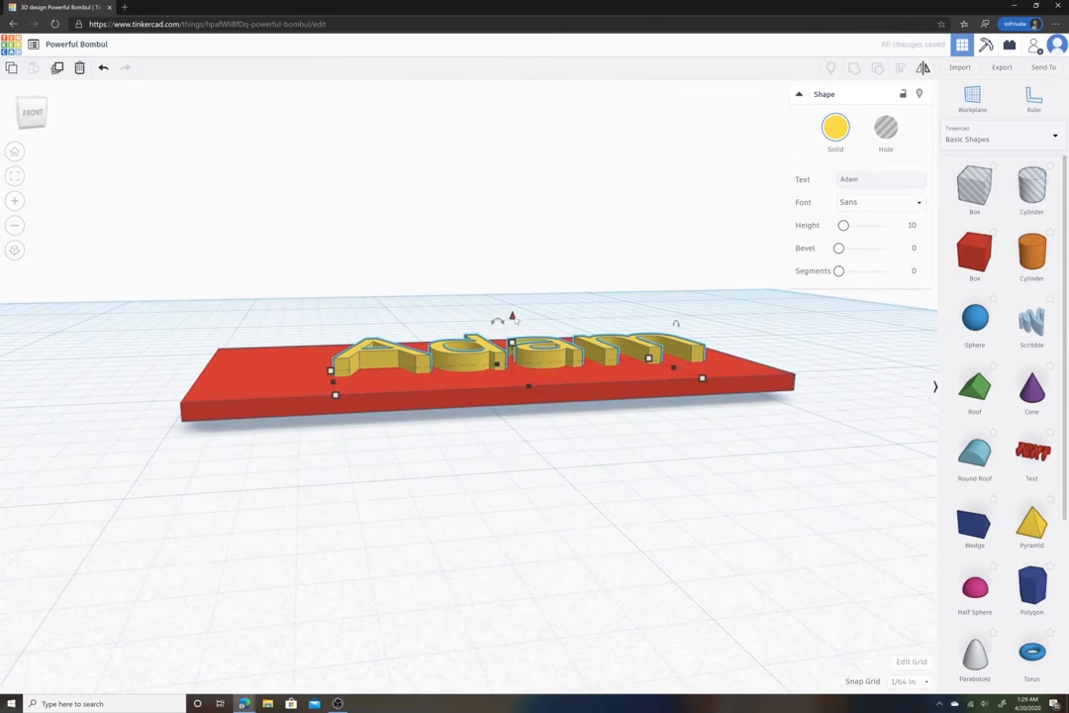
{"action": "left_click_drag", "start_coordinate": [512, 316], "coordinate": [511, 310]}
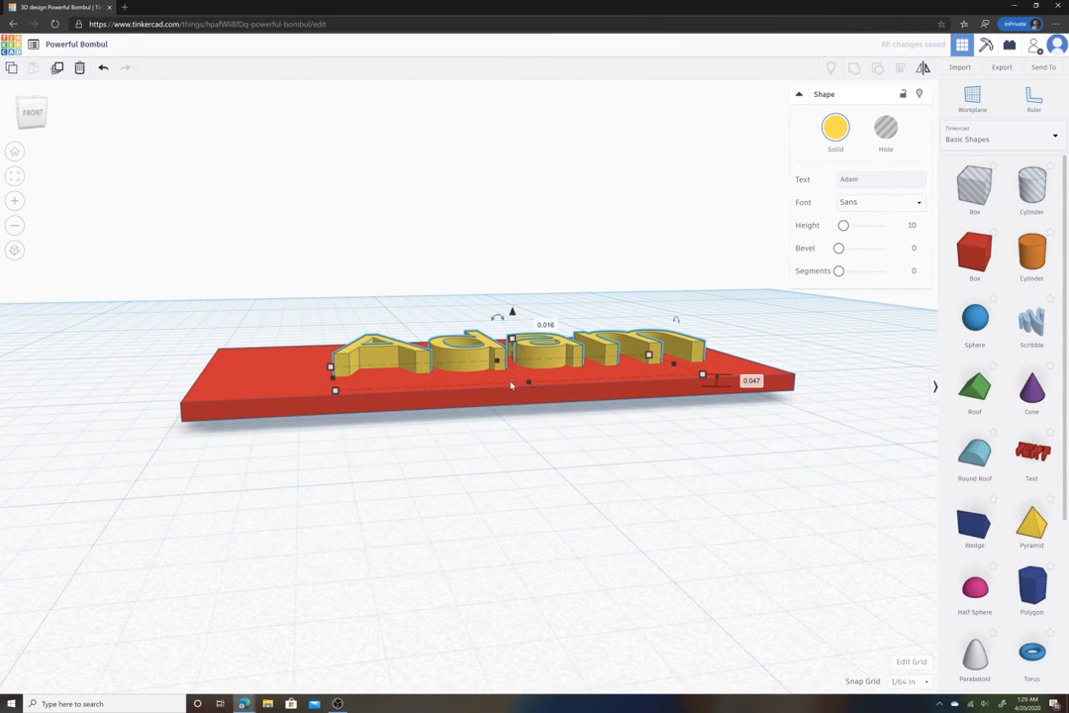
{"action": "right_click_drag", "start_coordinate": [511, 310], "coordinate": [482, 501]}
{"action": "scroll", "coordinate": [482, 501], "scroll_direction": "down", "scroll_amount": 5}
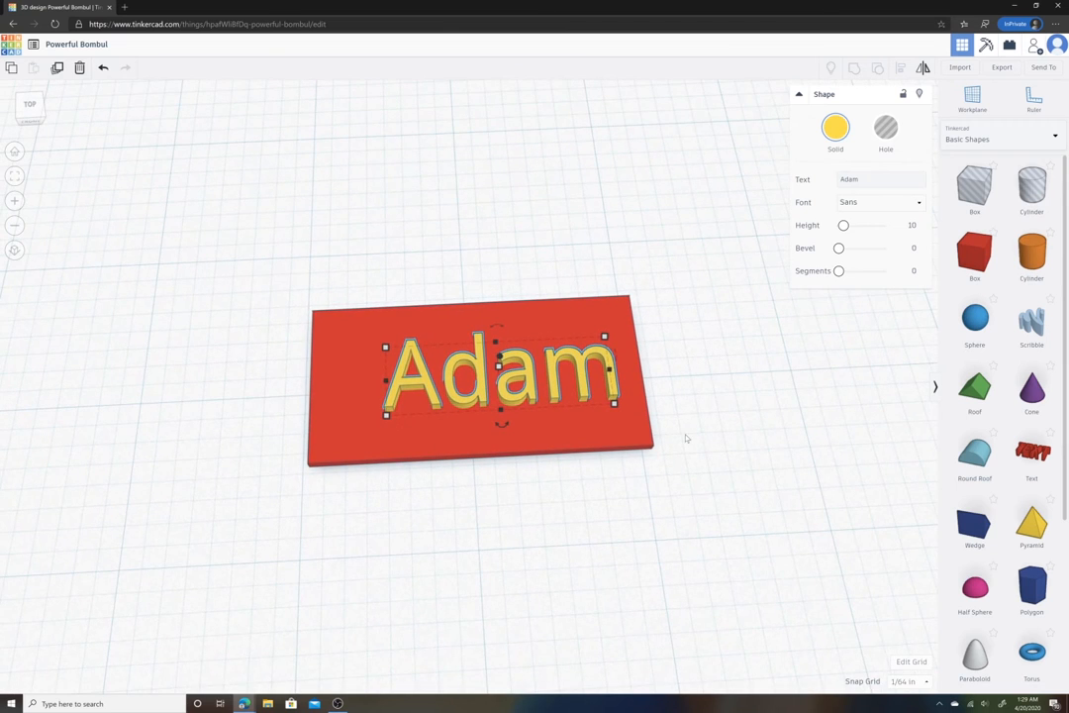
{"action": "left_click", "coordinate": [690, 433]}
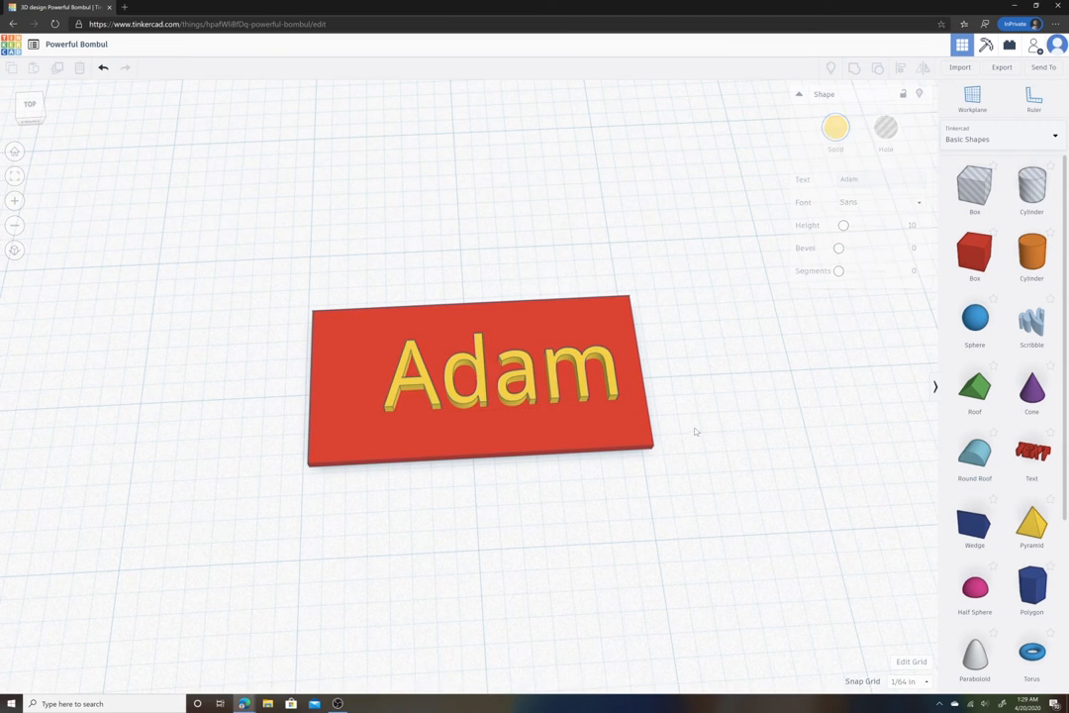
- Add a cylinder to the workplane next to the plate
{"action": "left_click_drag", "start_coordinate": [1035, 247], "coordinate": [212, 236]}
{"action": "right_click_drag", "start_coordinate": [361, 282], "coordinate": [390, 317]}
{"action": "left_click", "coordinate": [30, 109]}
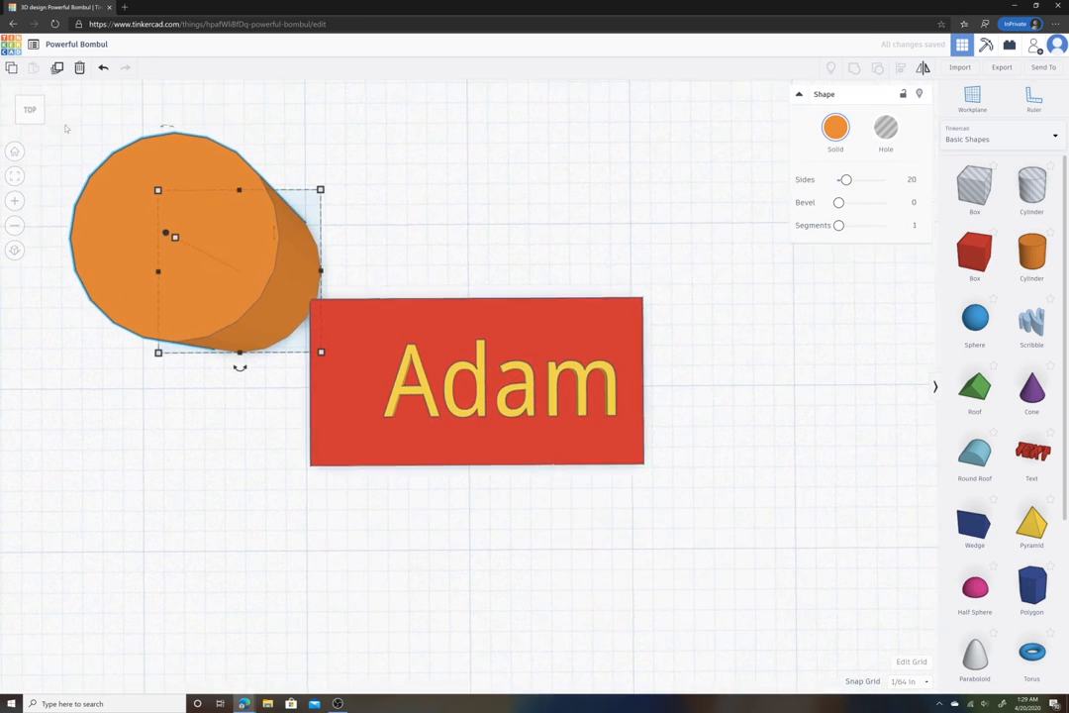
- Shrink the cylinder to about 0.28 by 0.25 in
{"action": "left_click_drag", "start_coordinate": [247, 228], "coordinate": [399, 357]}
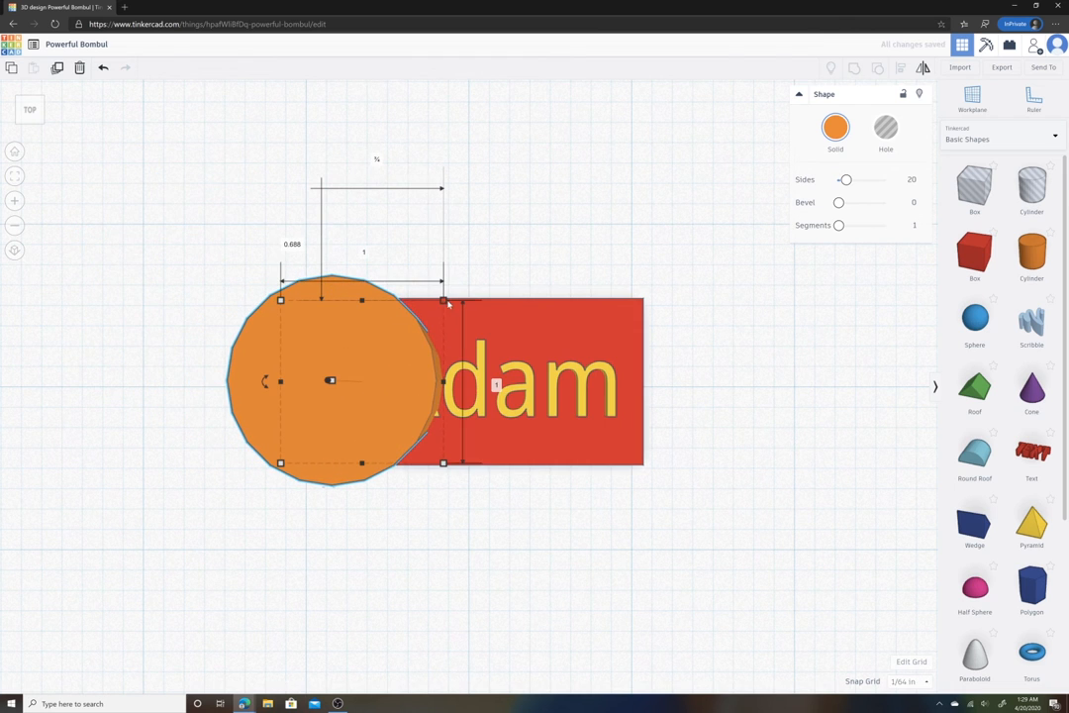
{"action": "left_click_drag", "start_coordinate": [444, 302], "coordinate": [325, 423]}
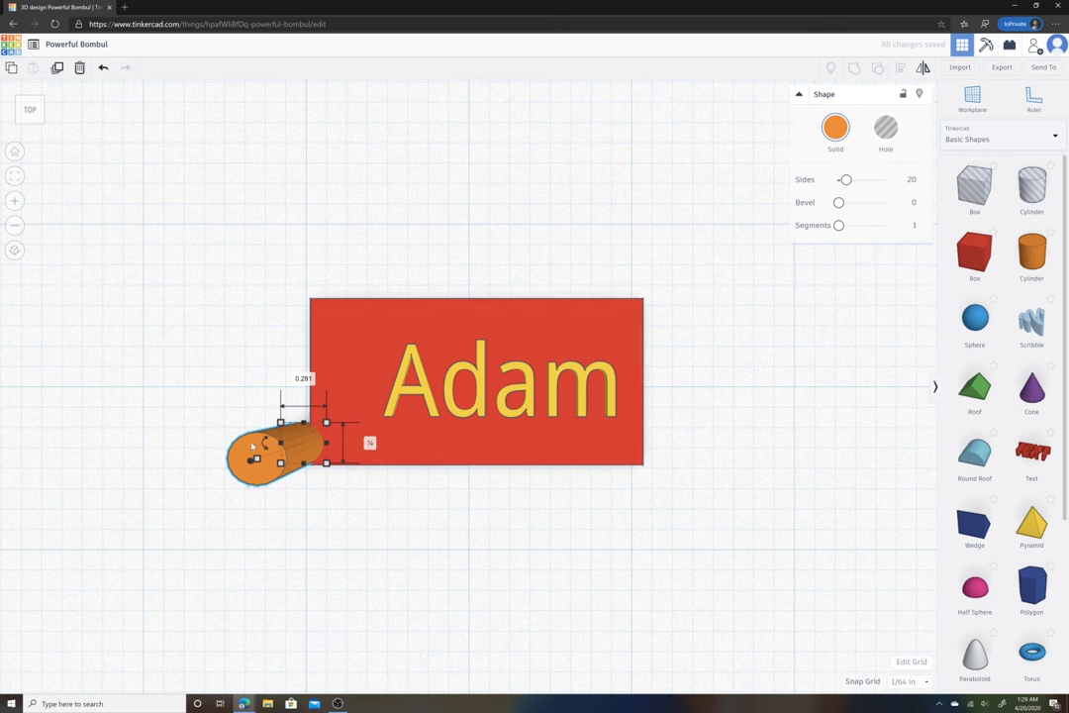
- Move the small cylinder onto the plate's left end, just before the first letter of the name
{"action": "left_click_drag", "start_coordinate": [255, 447], "coordinate": [320, 360]}
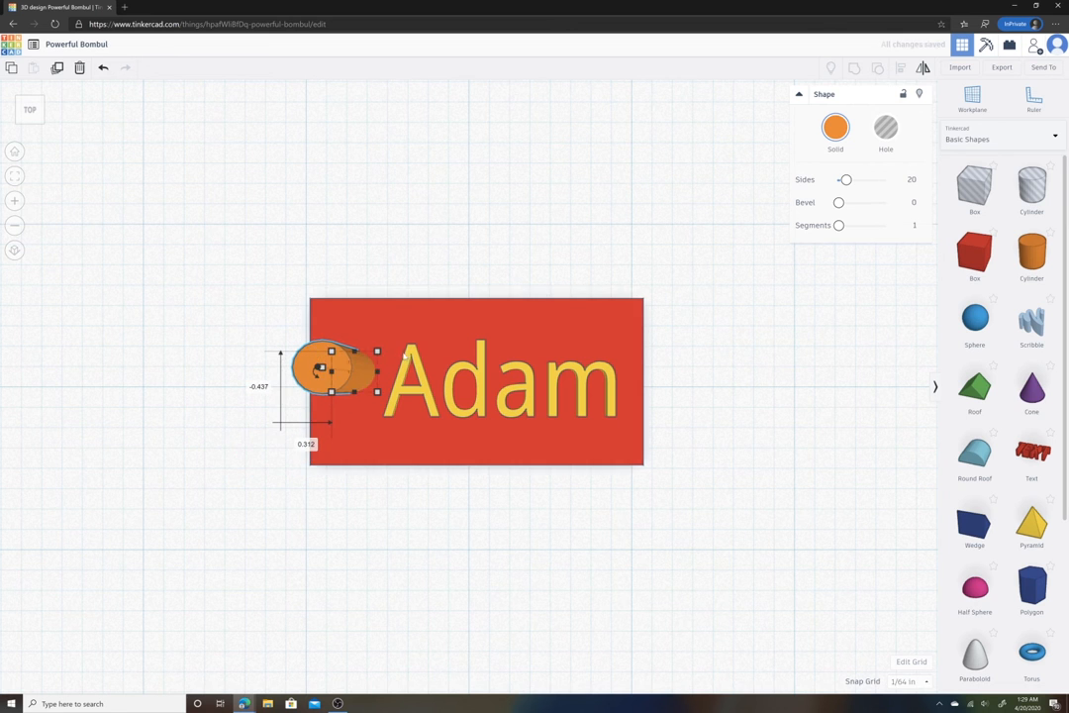
{"action": "right_click_drag", "start_coordinate": [405, 353], "coordinate": [460, 351]}
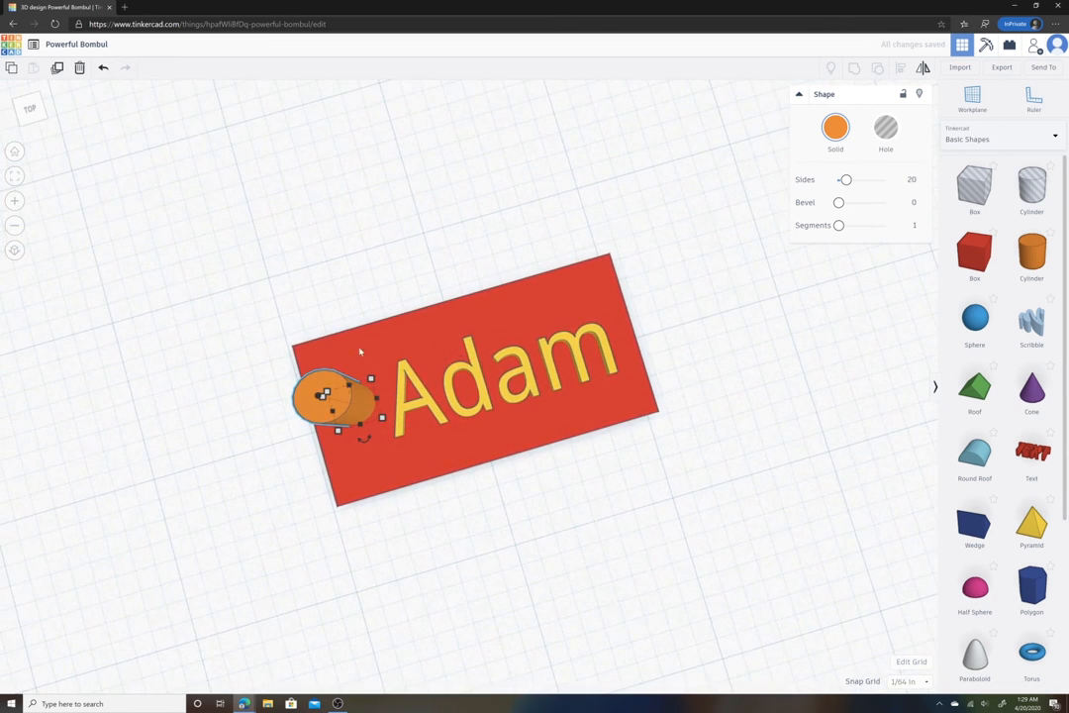
{"action": "right_click_drag", "start_coordinate": [320, 361], "coordinate": [354, 377]}
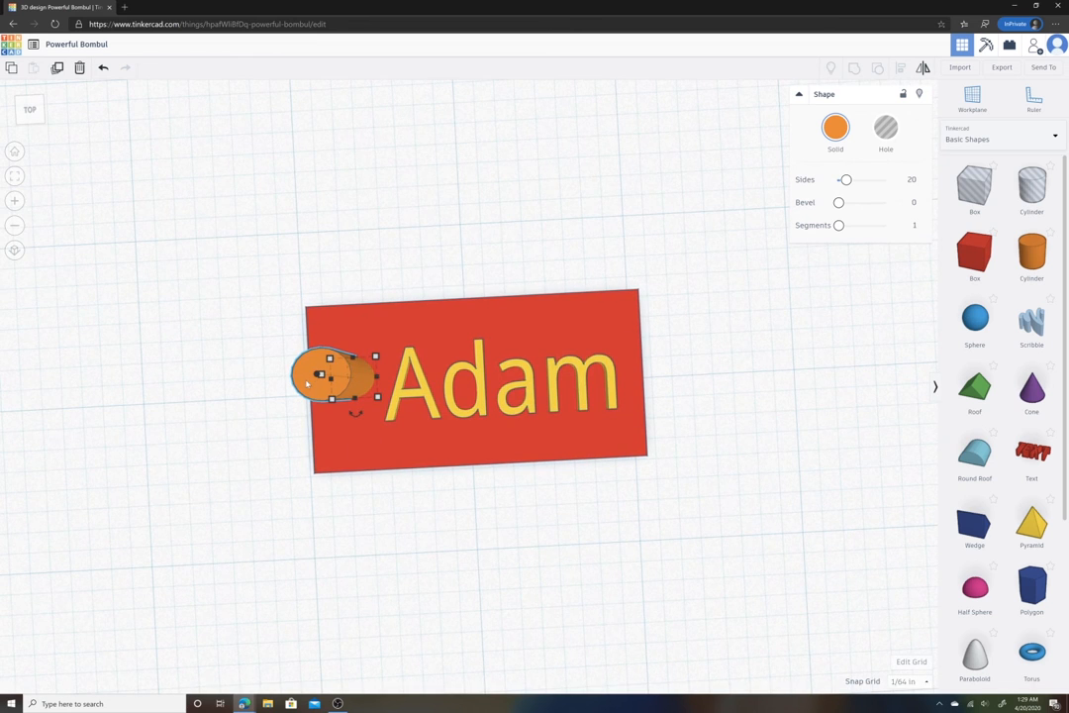
{"action": "left_click", "coordinate": [16, 176]}
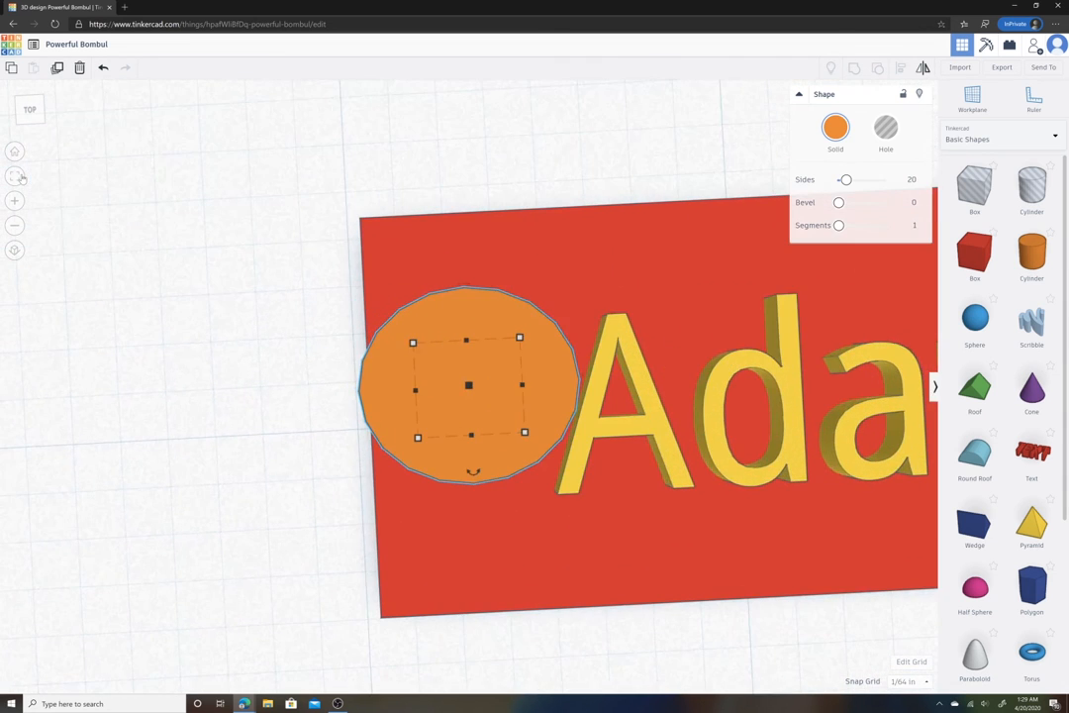
{"action": "scroll", "coordinate": [373, 318], "scroll_direction": "down", "scroll_amount": 5}
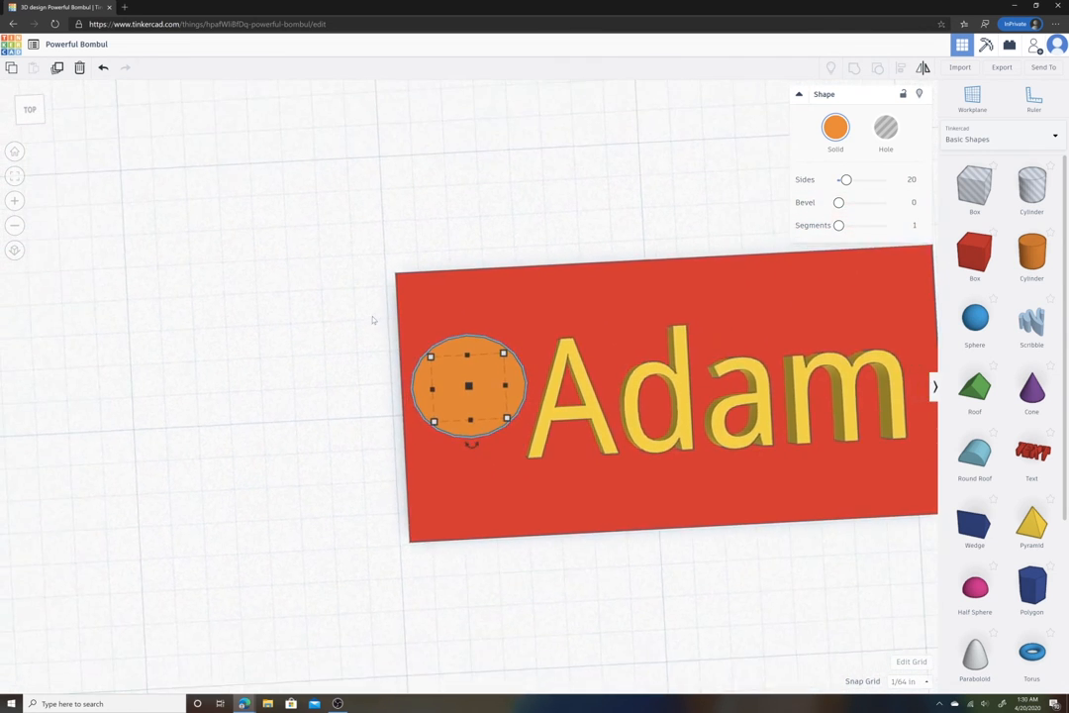
{"action": "left_click", "coordinate": [14, 226]}
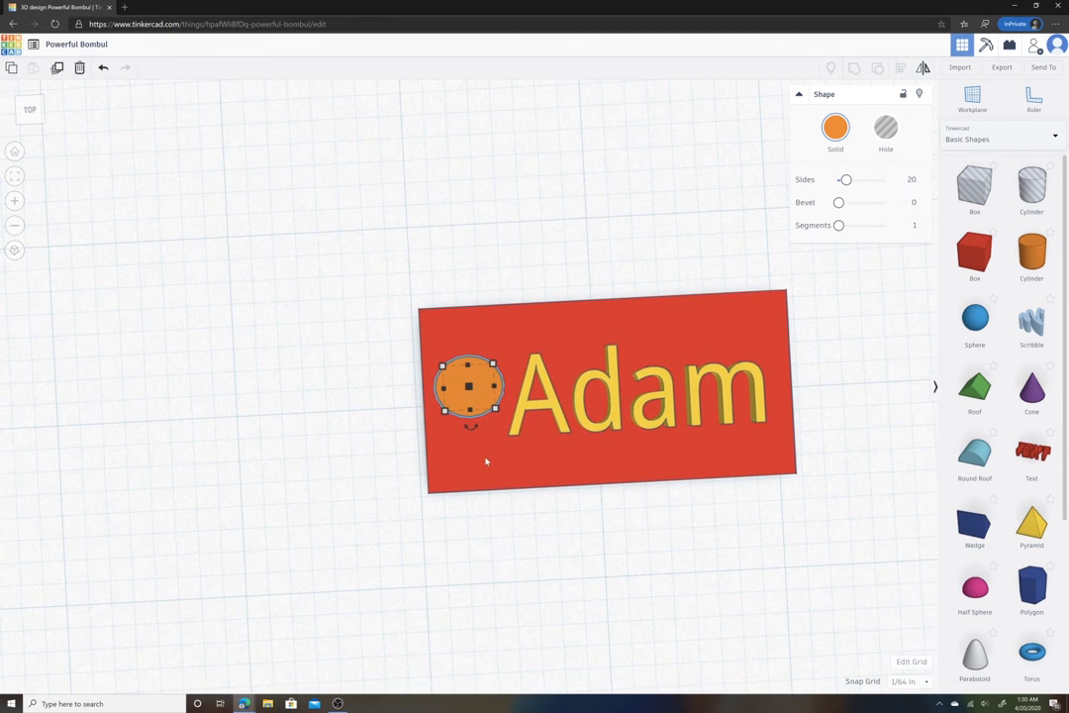
- Lower the cylinder so it passes through the full thickness of the plate
{"action": "right_click_drag", "start_coordinate": [487, 455], "coordinate": [473, 288]}
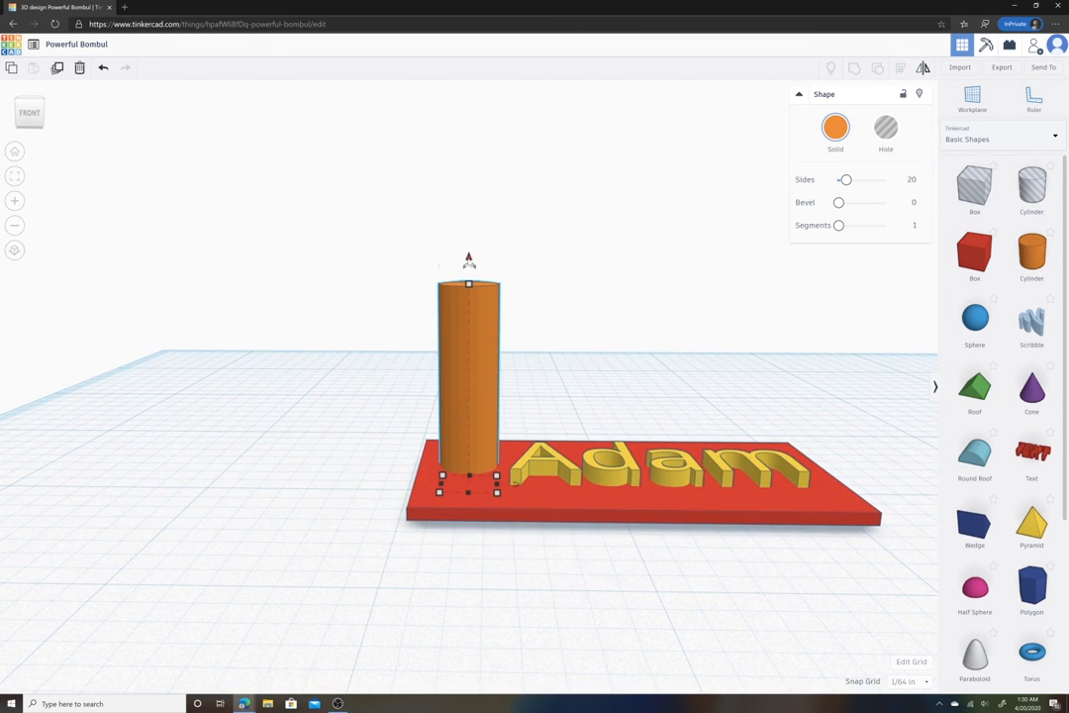
{"action": "left_click_drag", "start_coordinate": [469, 259], "coordinate": [469, 269]}
{"action": "left_click_drag", "start_coordinate": [464, 296], "coordinate": [485, 346]}
{"action": "mouse_move", "coordinate": [530, 342]}
{"action": "right_mouse_down"}
{"action": "mouse_move", "coordinate": [547, 305]}
{"action": "mouse_move", "coordinate": [538, 339]}
{"action": "right_mouse_up"}
- Turn the cylinder into a hole
{"action": "left_click", "coordinate": [474, 400]}
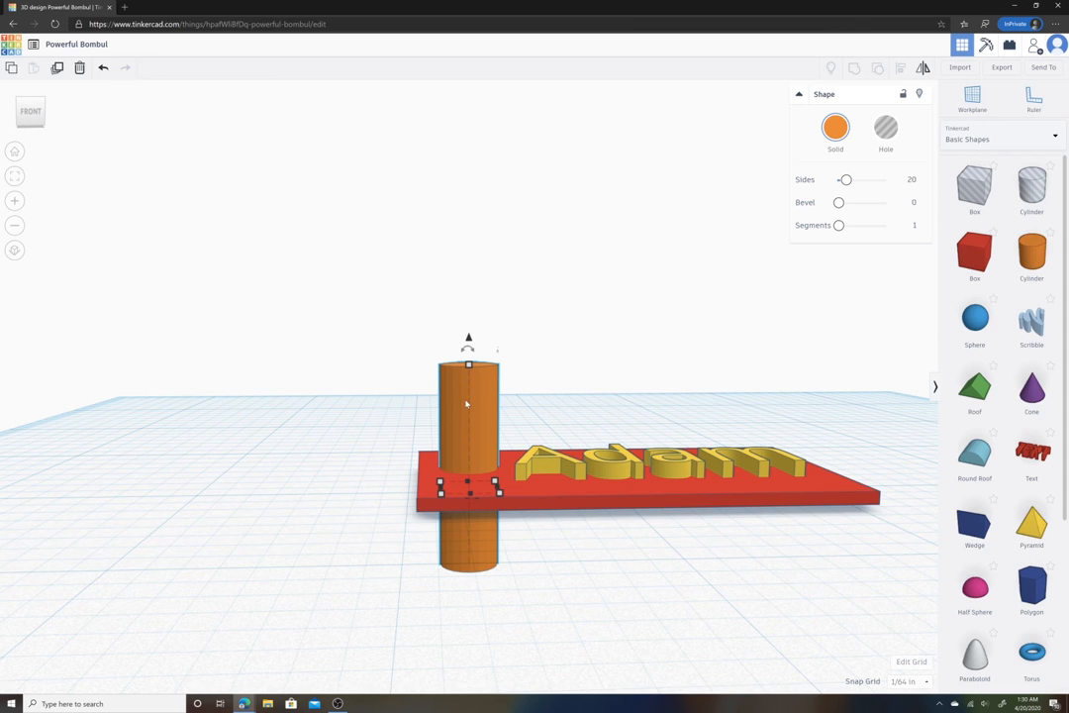
{"action": "left_click", "coordinate": [477, 397]}
{"action": "left_click", "coordinate": [887, 132]}
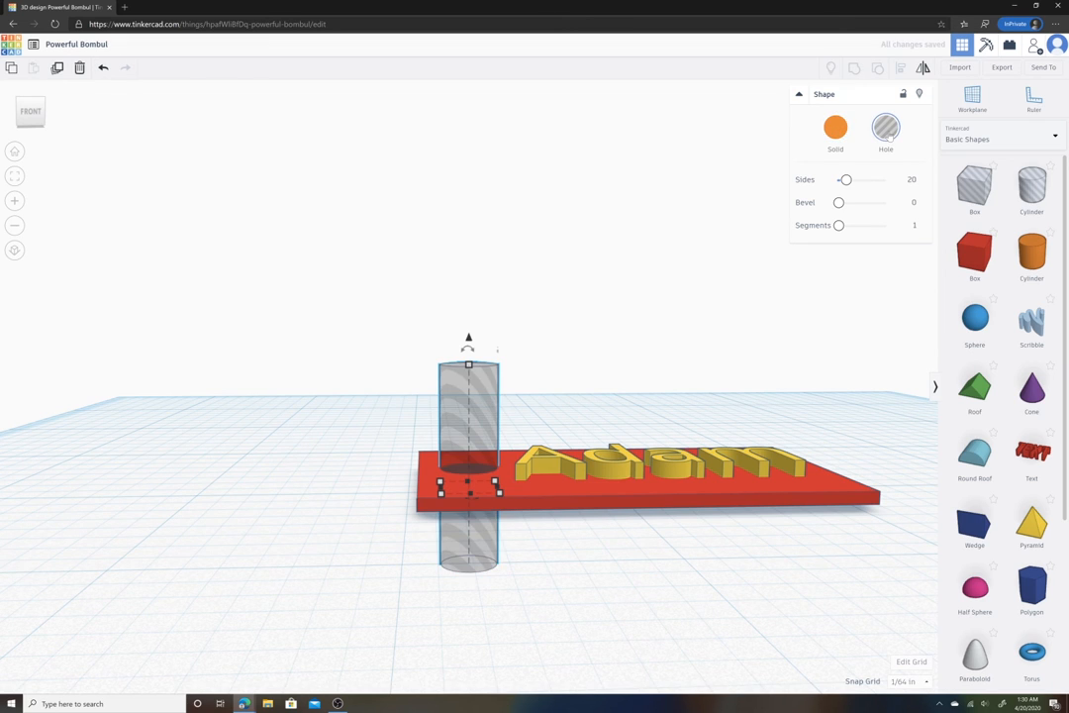
- Select the plate, the text and the hole cylinder together and group them into one shape
{"action": "left_click", "coordinate": [616, 343]}
{"action": "right_click_drag", "start_coordinate": [615, 343], "coordinate": [741, 352]}
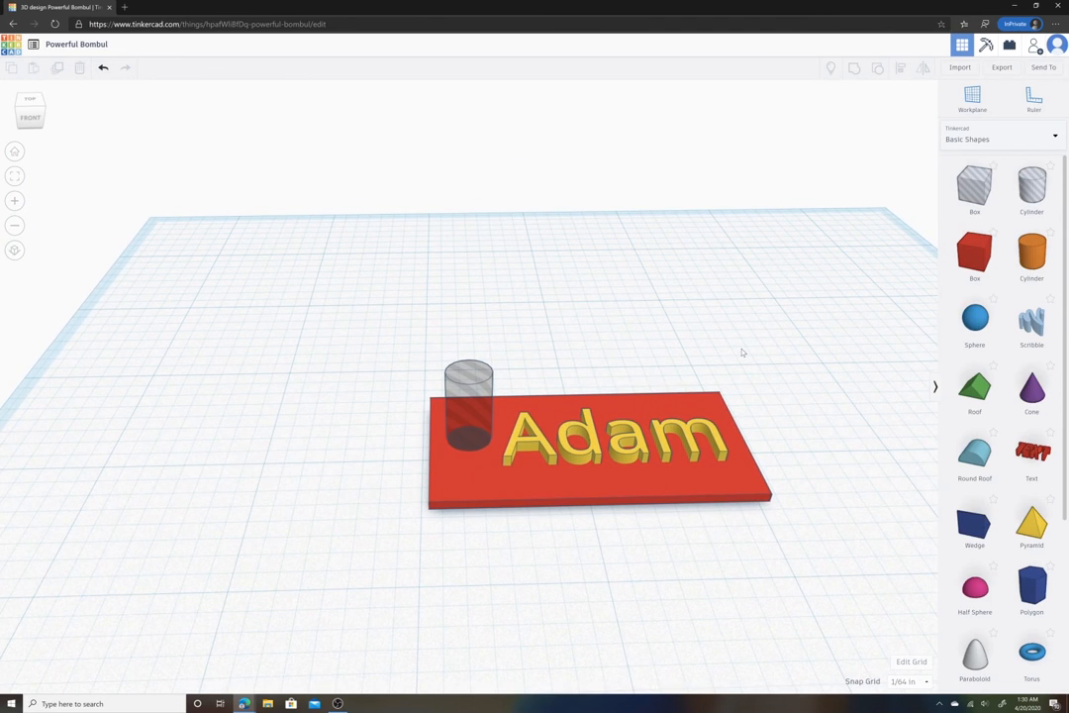
{"action": "left_click", "coordinate": [484, 485]}
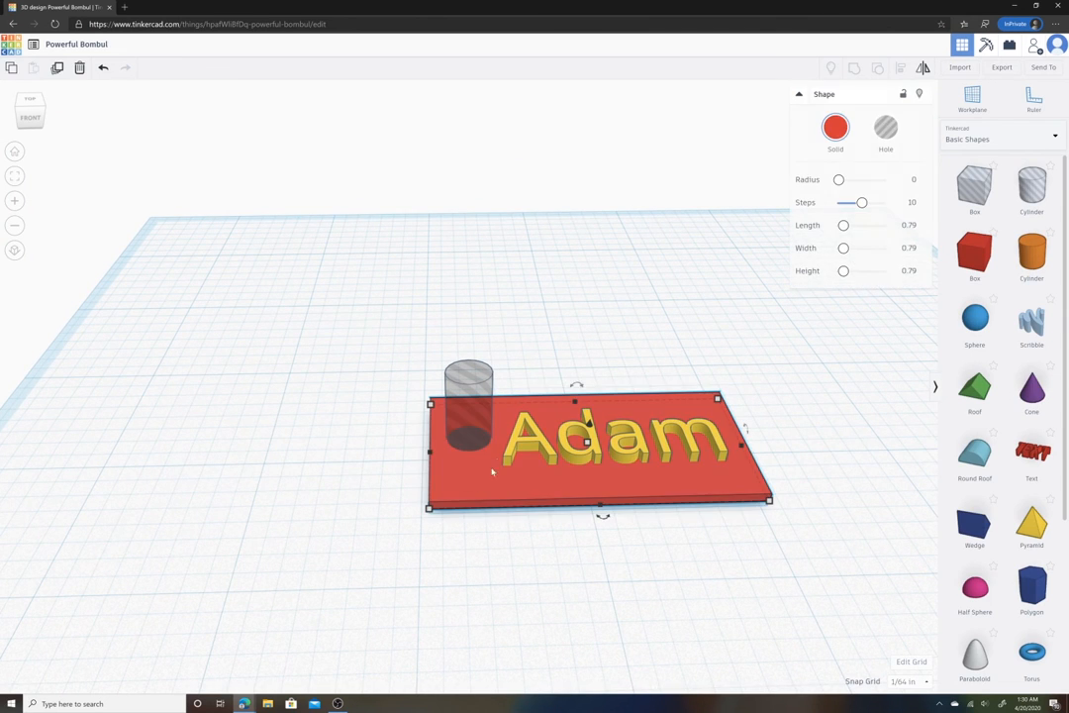
{"action": "left_click", "coordinate": [475, 417]}
{"action": "left_click", "coordinate": [543, 447]}
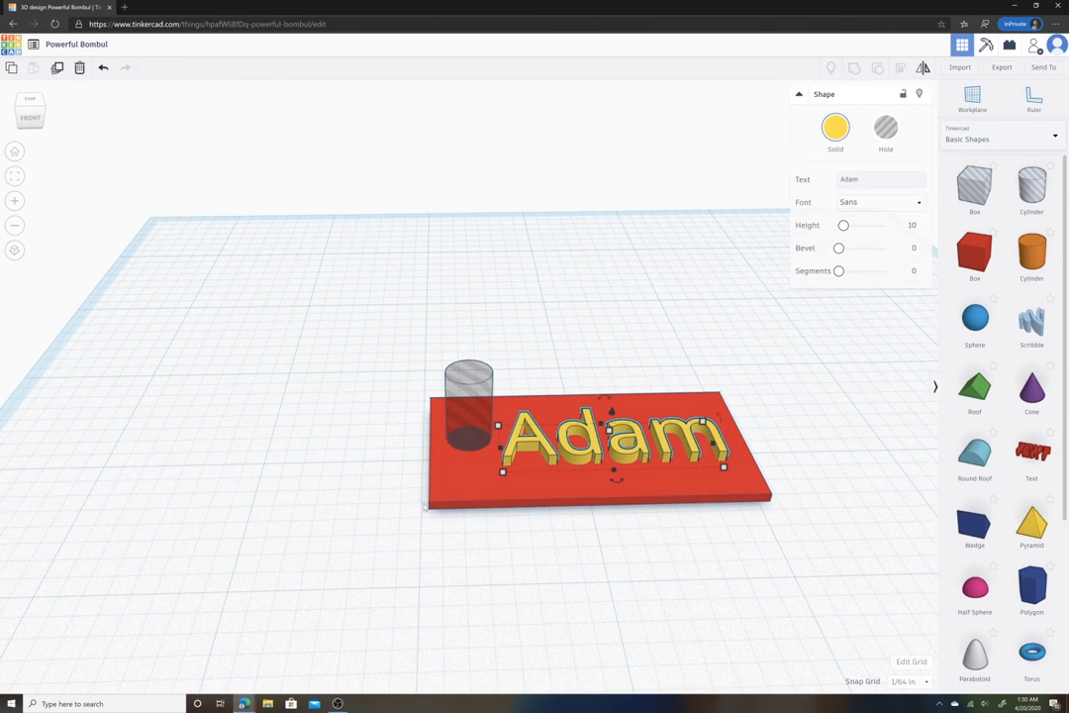
{"action": "left_click", "coordinate": [374, 520]}
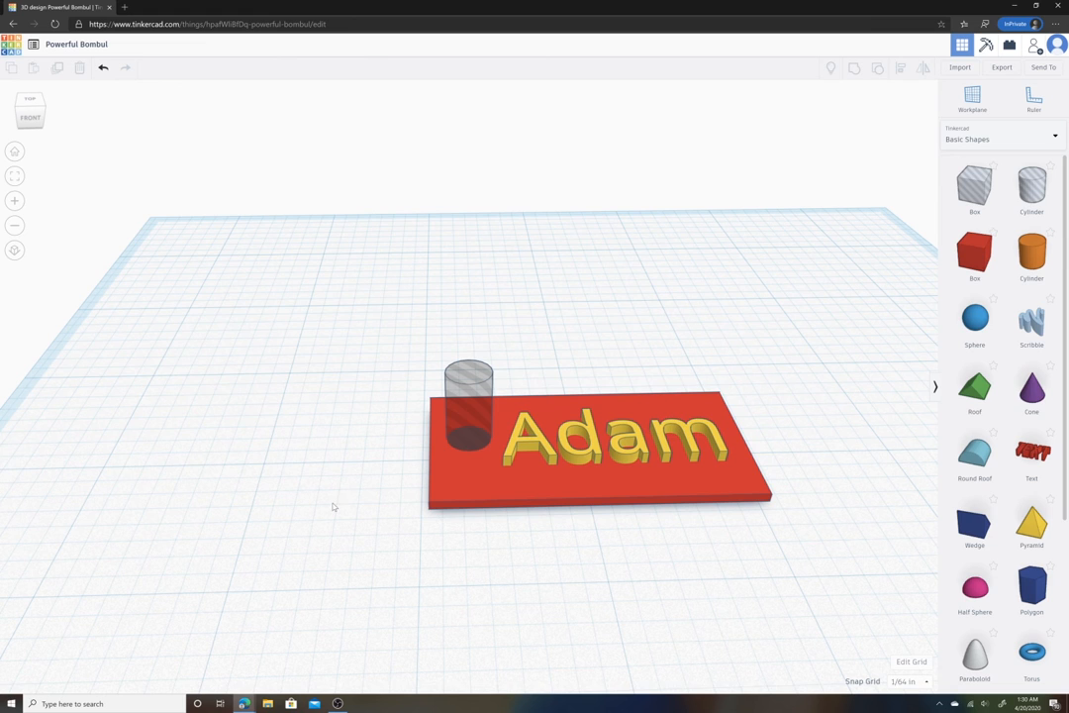
{"action": "left_click_drag", "start_coordinate": [333, 506], "coordinate": [792, 329]}
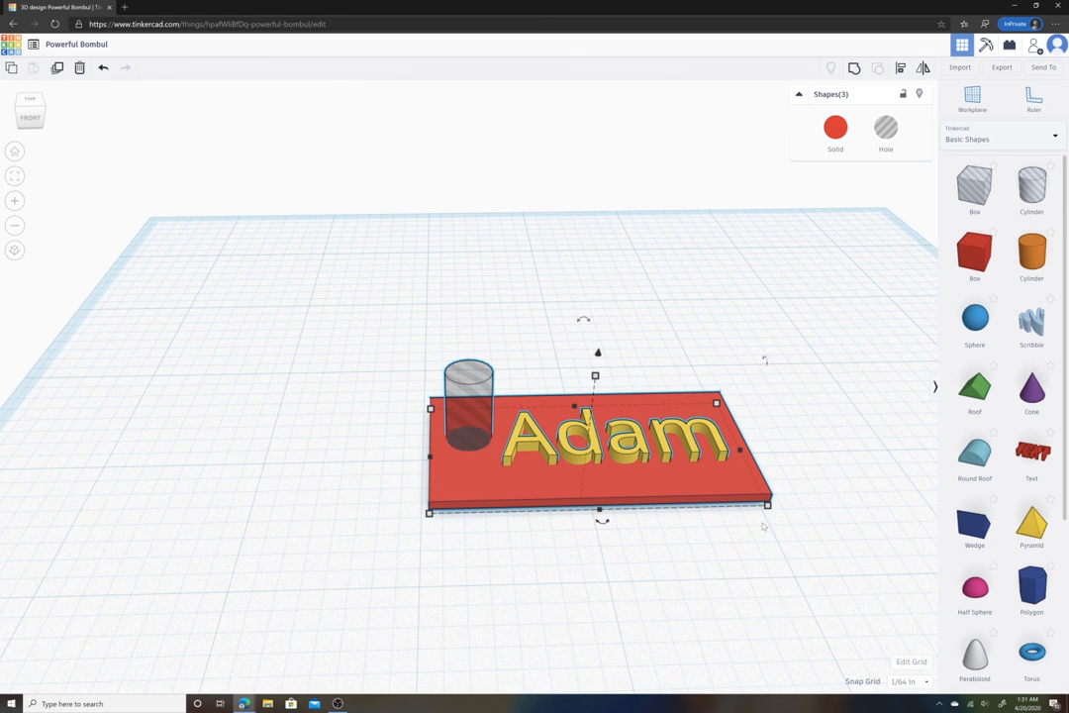
{"action": "left_click", "coordinate": [853, 68]}
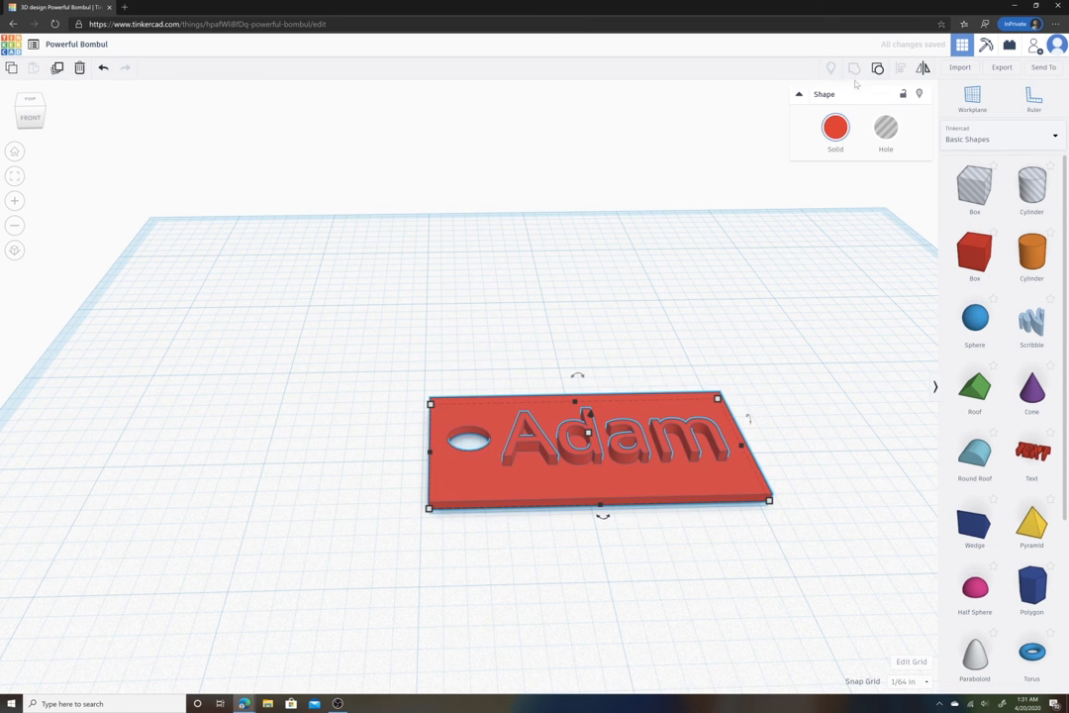
- Rename the design to Adam Keychain1
{"action": "left_click", "coordinate": [716, 315]}
{"action": "right_click_drag", "start_coordinate": [716, 315], "coordinate": [761, 396]}
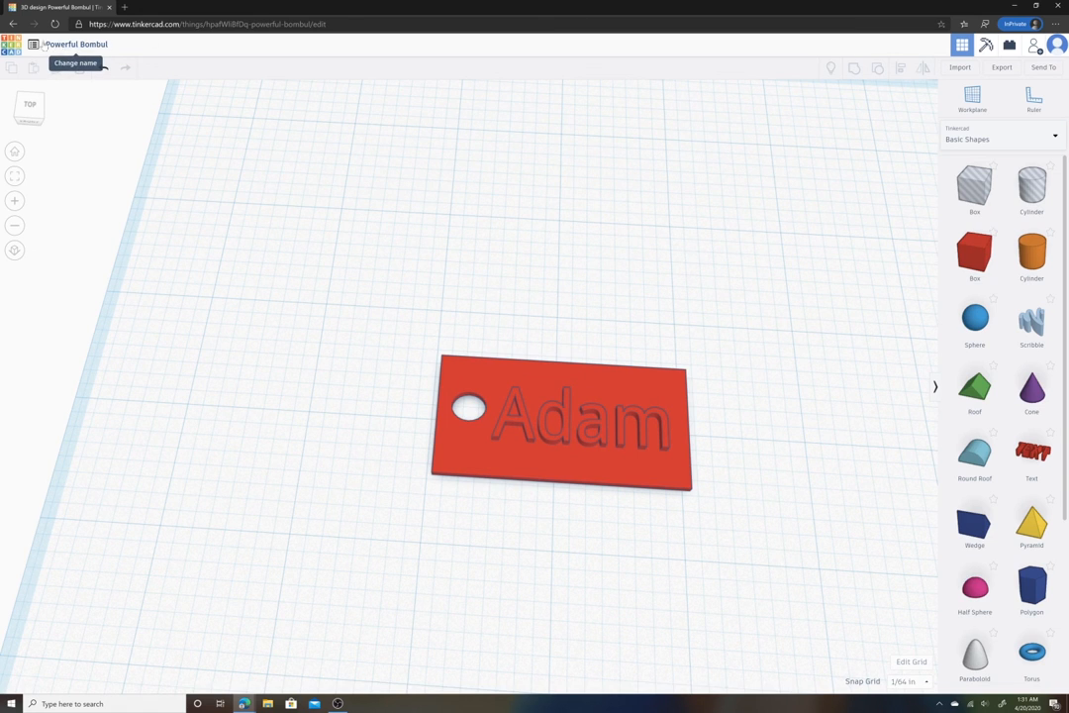
{"action": "left_click", "coordinate": [96, 46]}
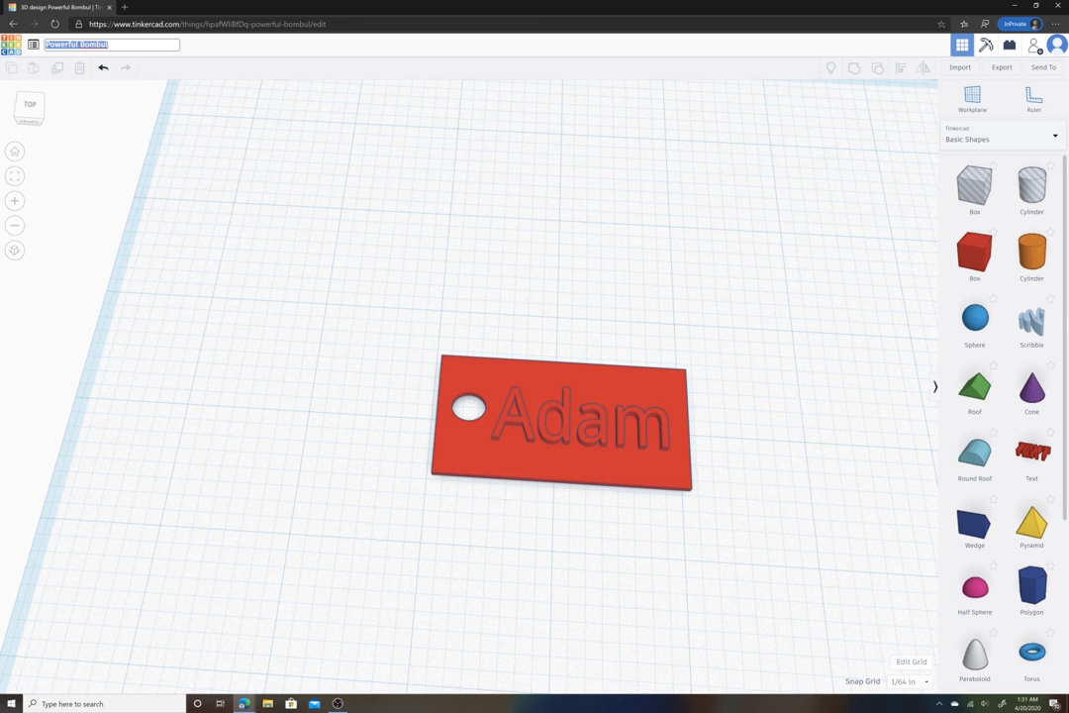
{"action": "type", "text": "Adam KEychain1"}
{"action": "key", "text": "Return"}
{"action": "key", "text": "BackSpace"}
{"action": "type", "text": "e"}
{"action": "left_click", "coordinate": [217, 51]}
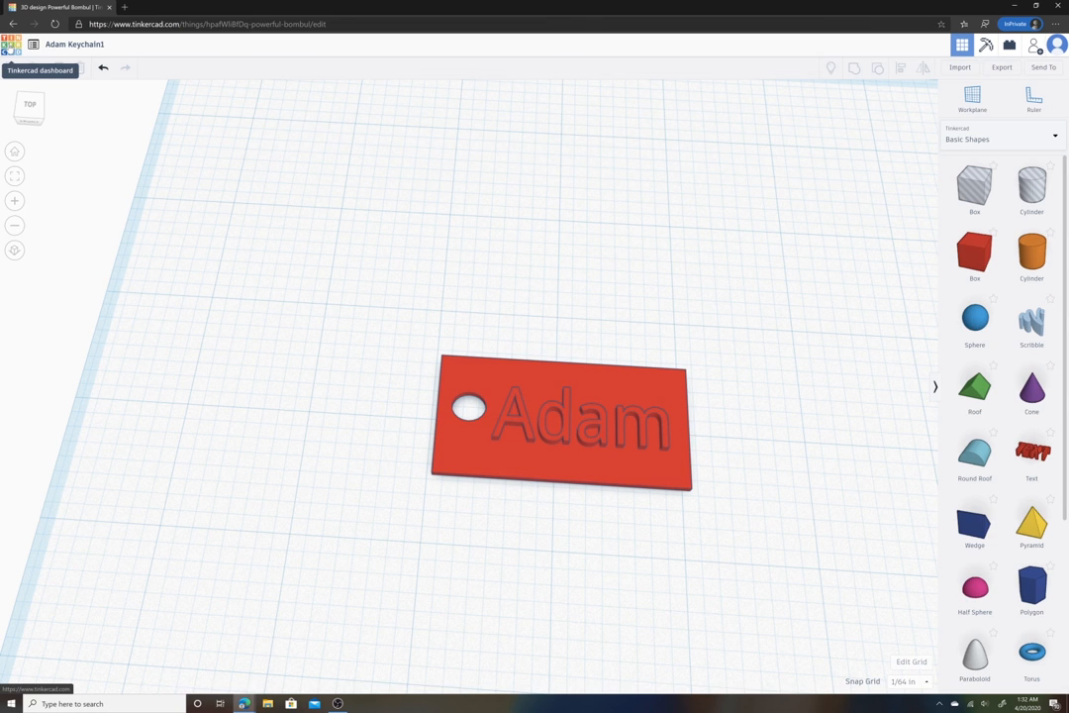
- Return to the Tinkercad dashboard of recent designs
{"action": "left_click", "coordinate": [12, 46]}
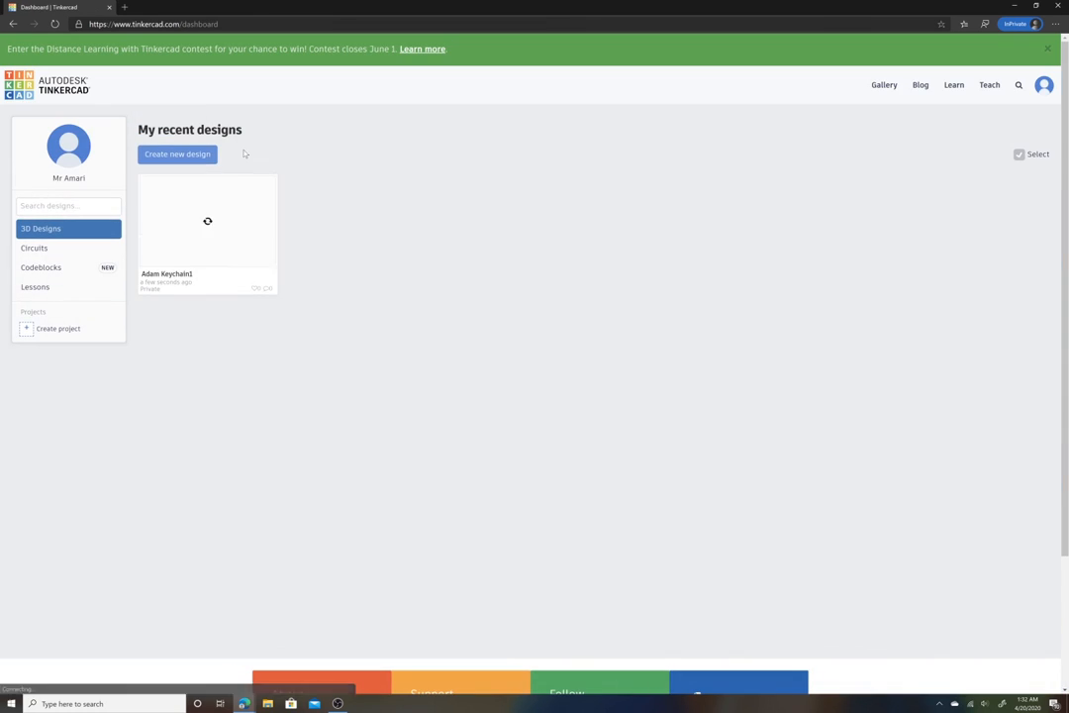
{"action": "mouse_move", "coordinate": [217, 235]}
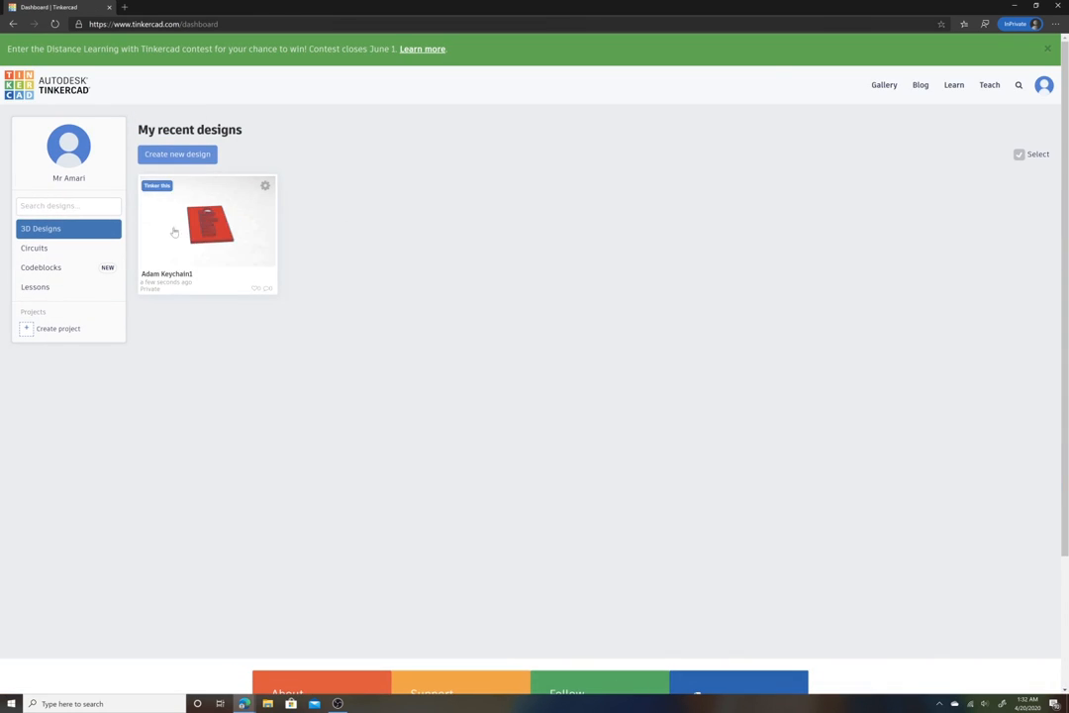